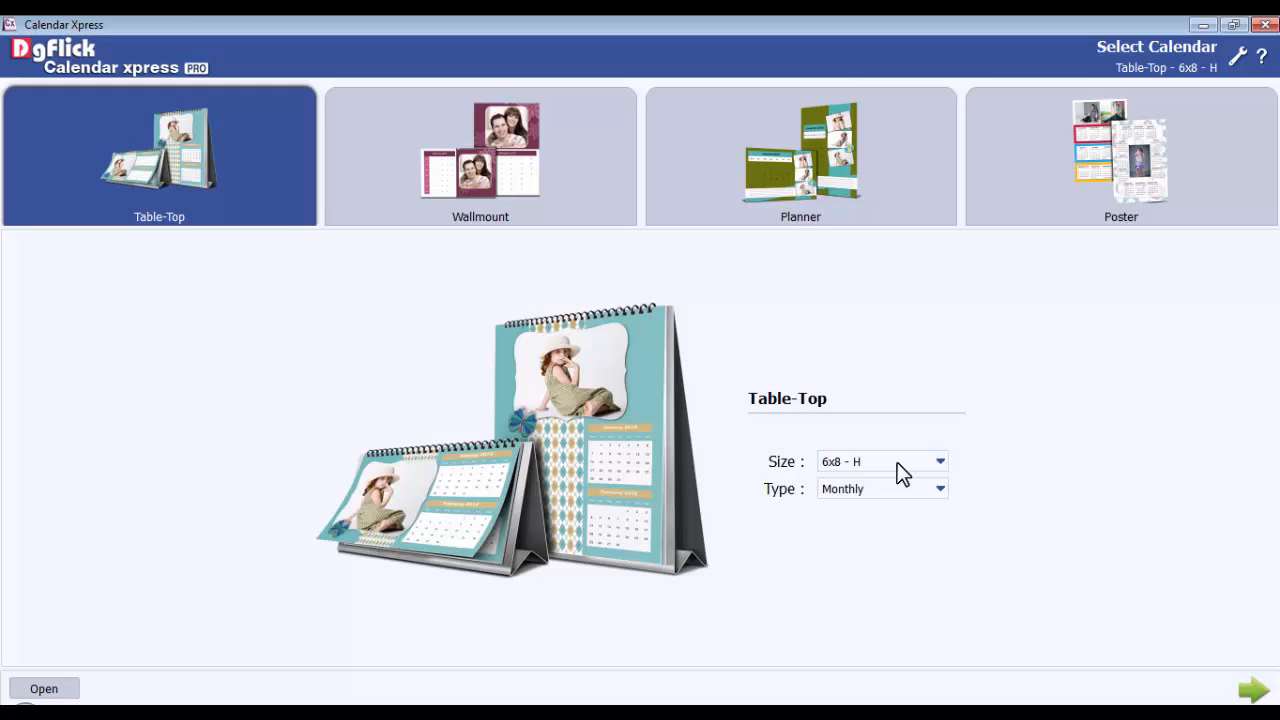
In the calendar preferences, set the language to English-English and the period to start from January 2015
left_click(1240, 58)
left_click(480, 314)
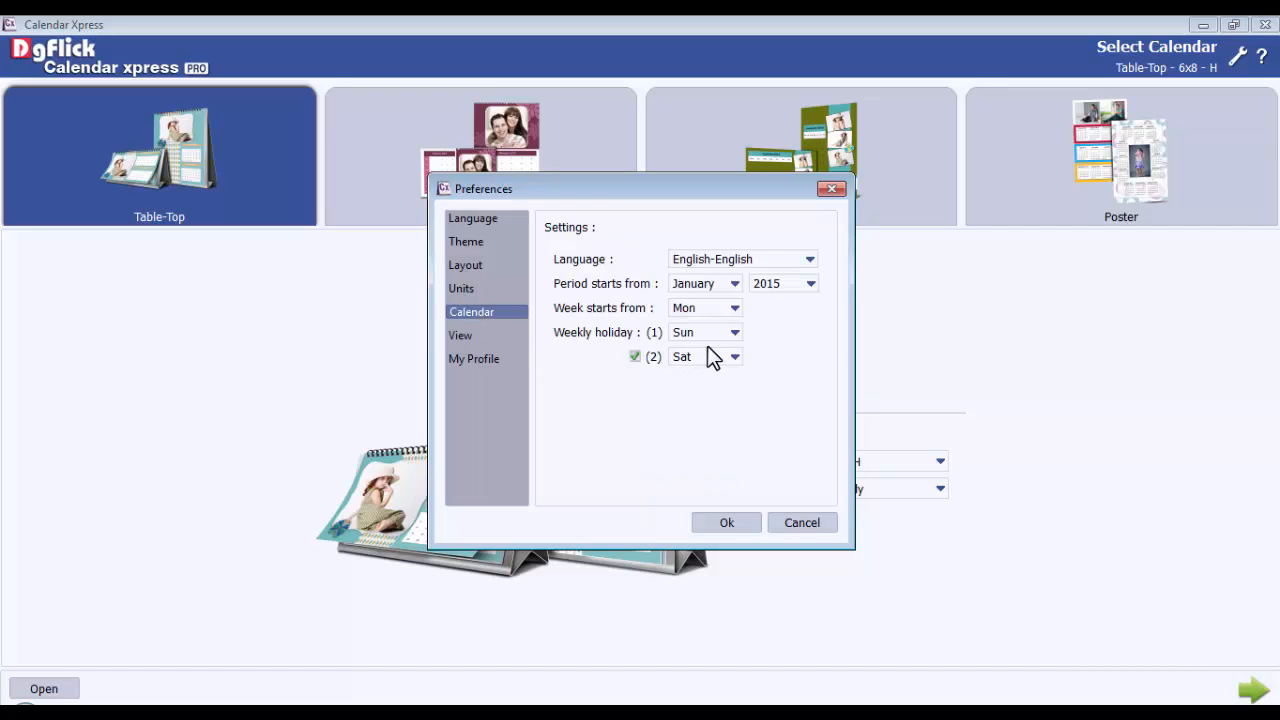
left_click(748, 260)
left_click(744, 261)
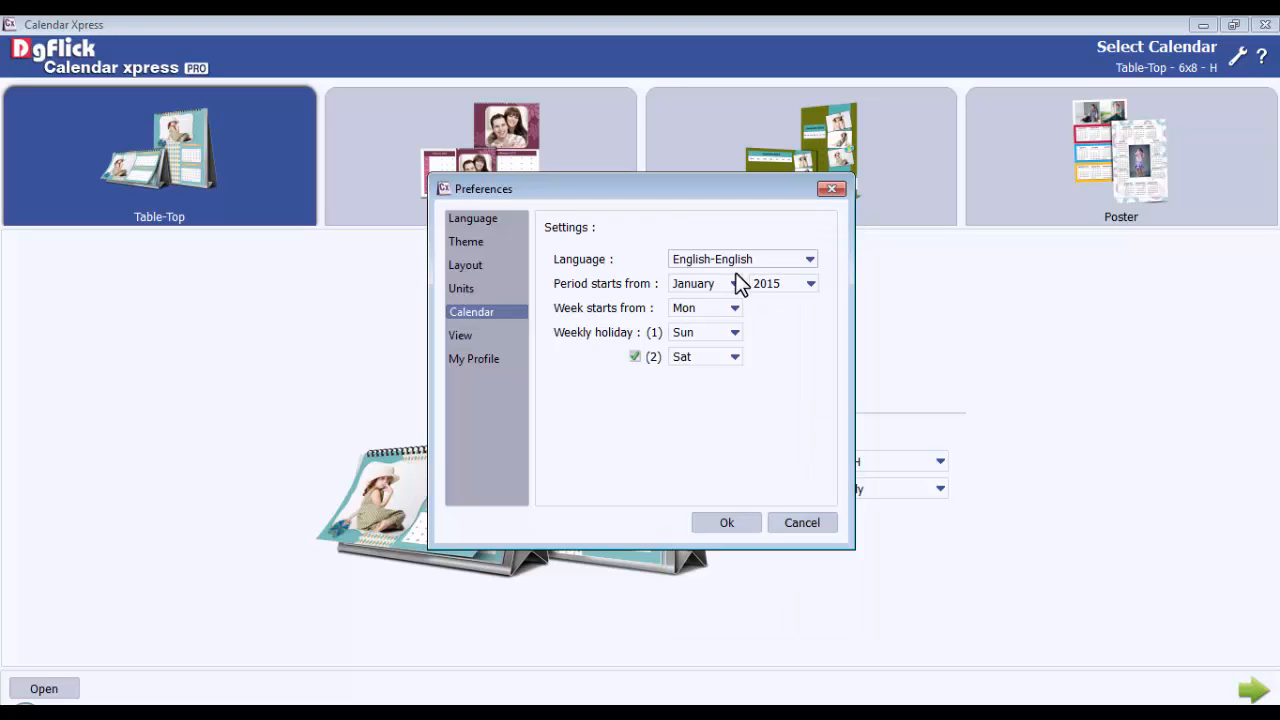
left_click(735, 288)
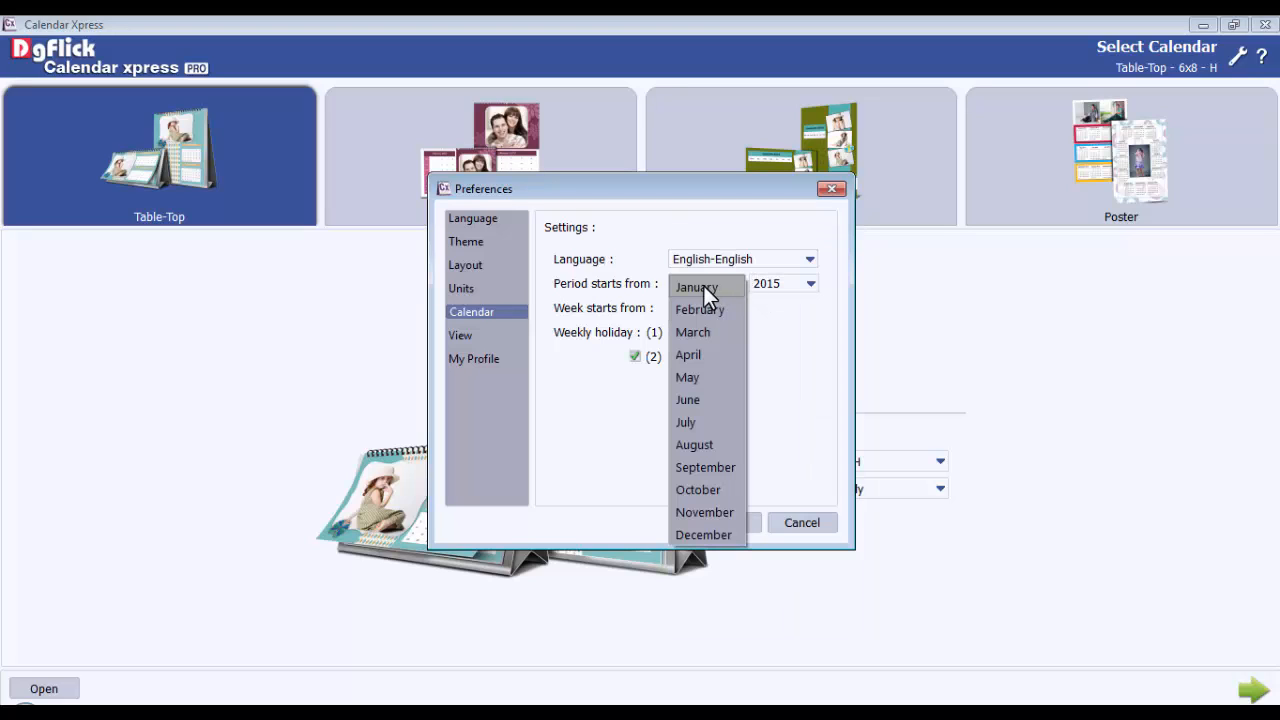
left_click(696, 288)
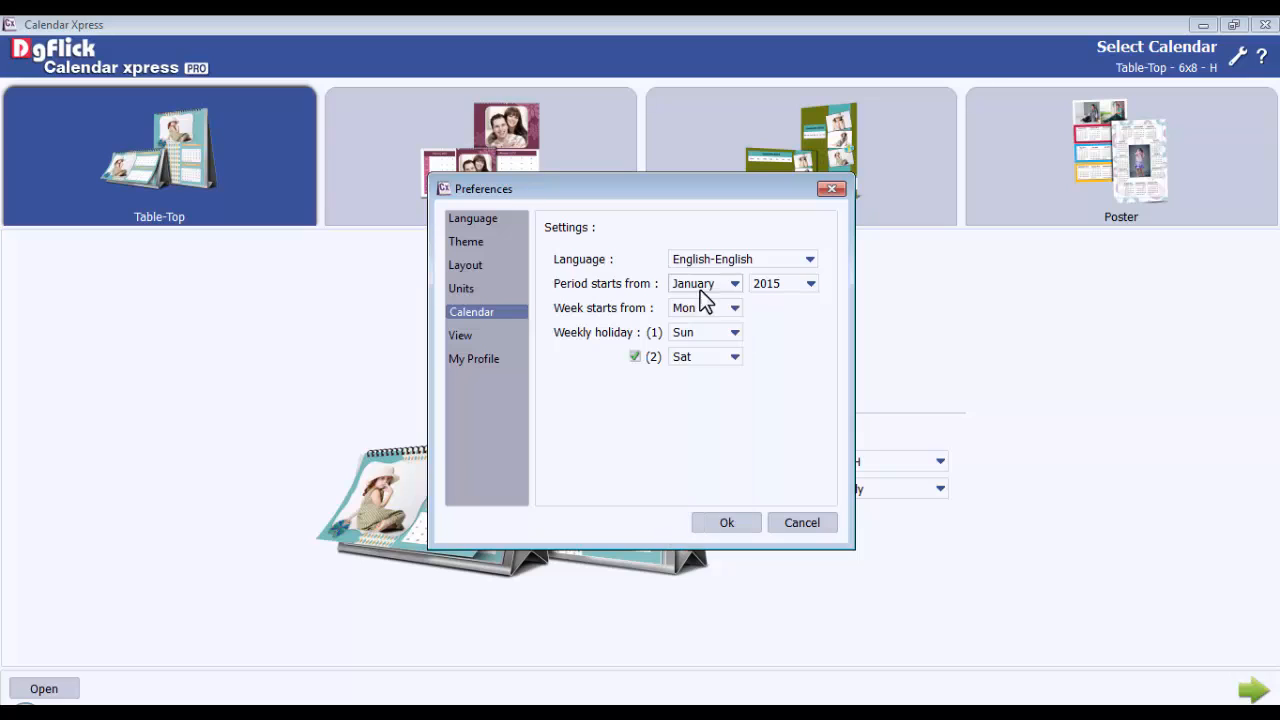
left_click(808, 284)
left_click(773, 30)
Start the week on Mon and set the weekly holidays to Sun and, with the second holiday enabled, Sat
left_click(690, 309)
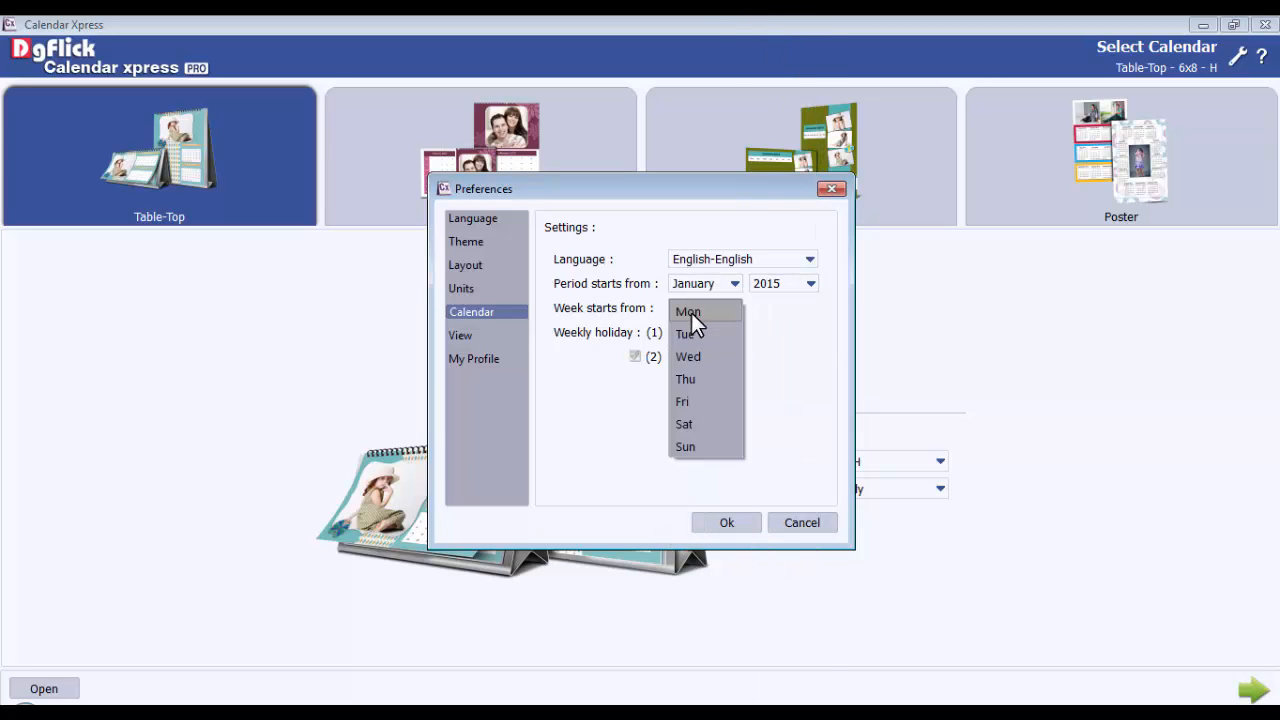
left_click(691, 313)
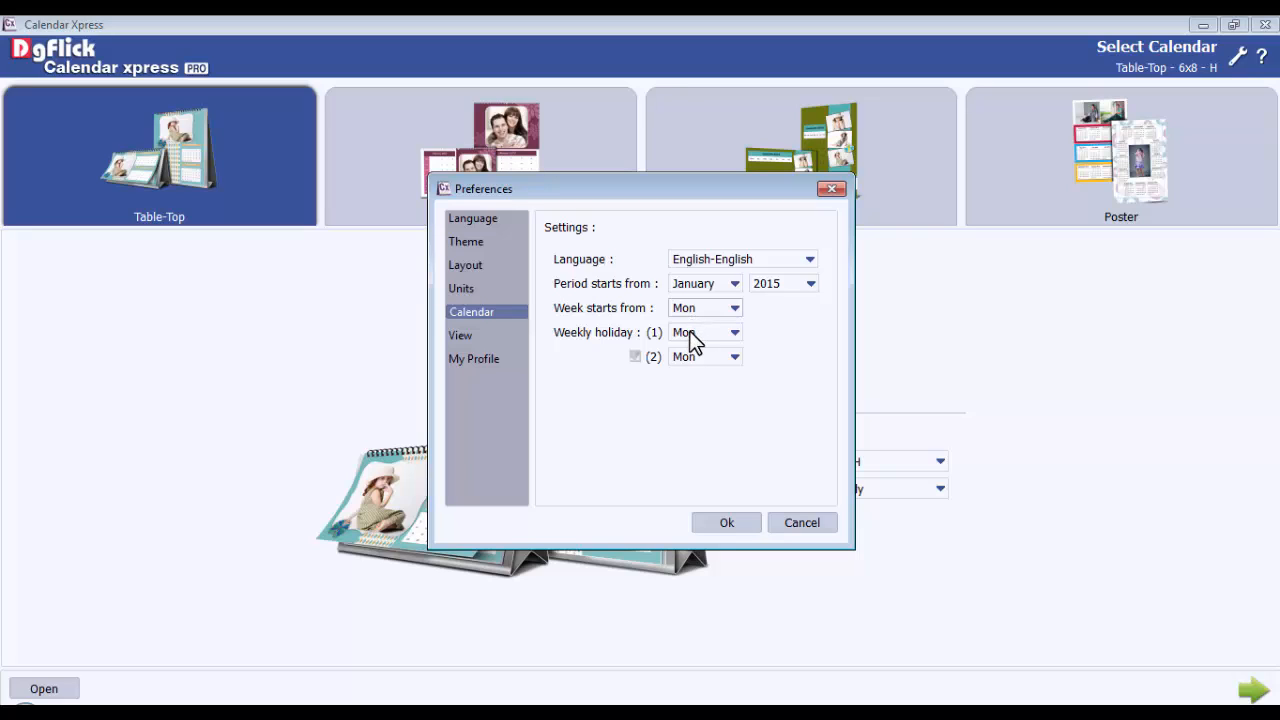
left_click(690, 333)
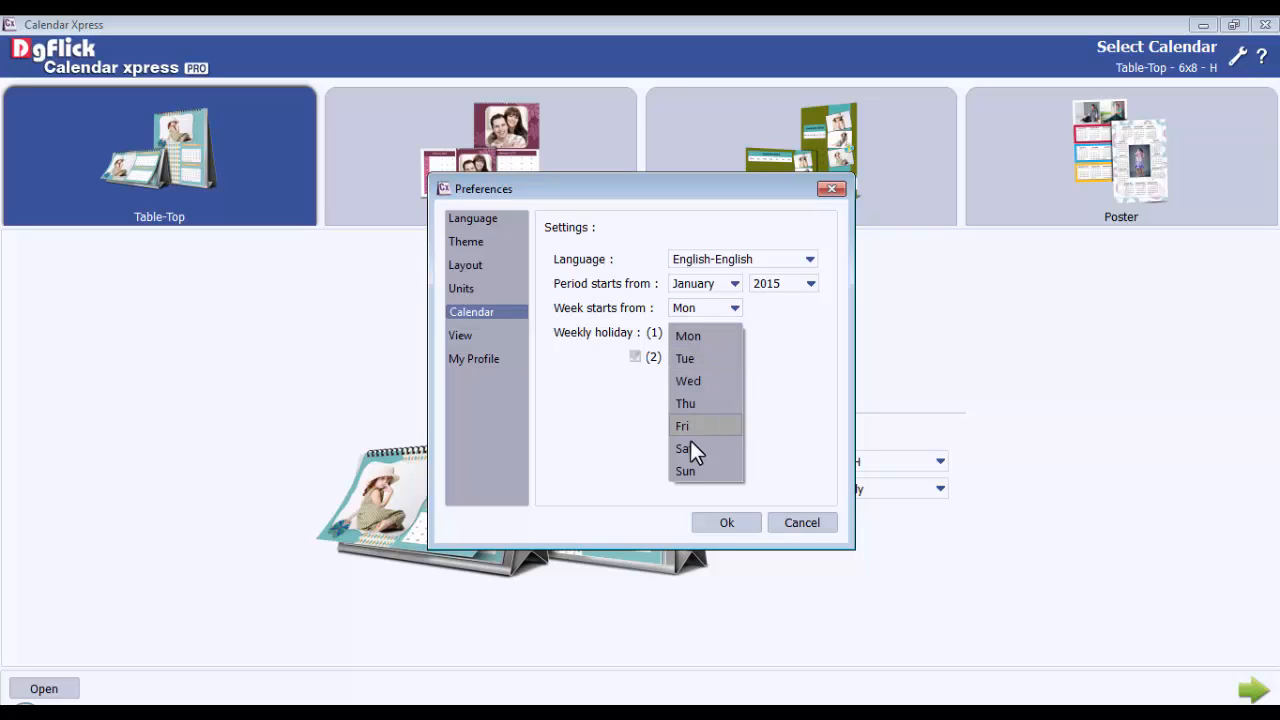
left_click(686, 472)
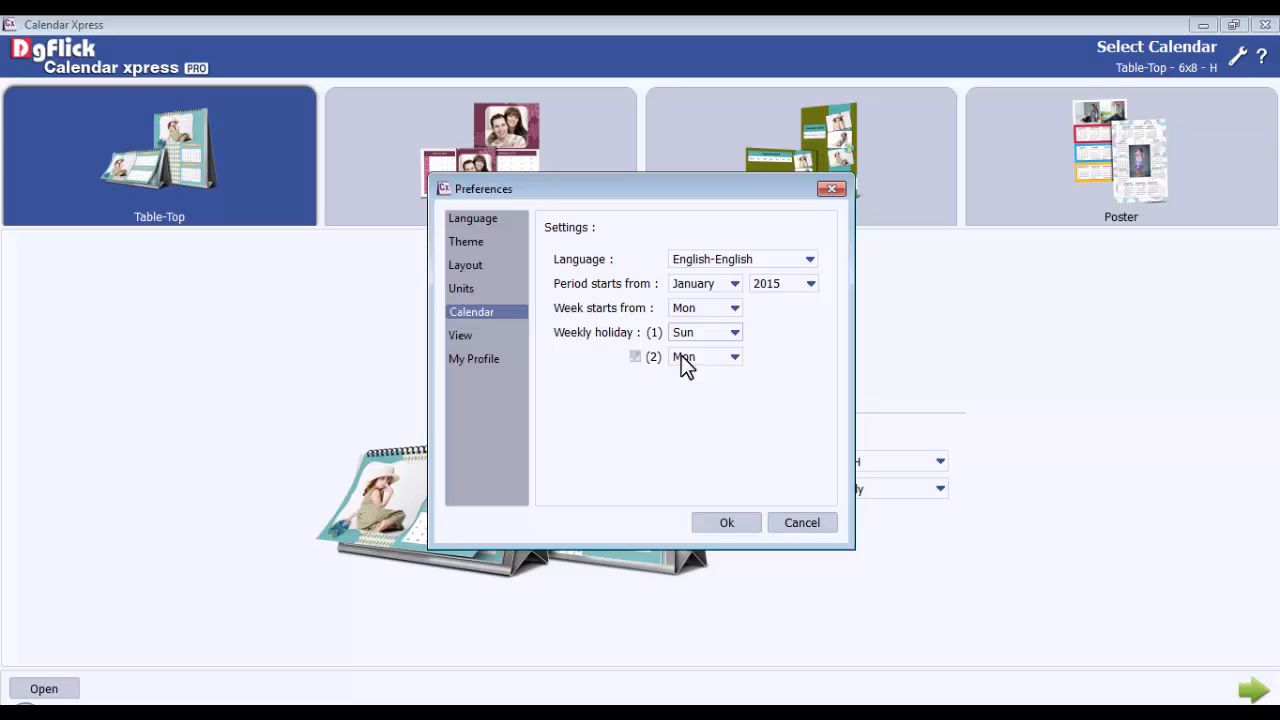
left_click(683, 357)
left_click(686, 471)
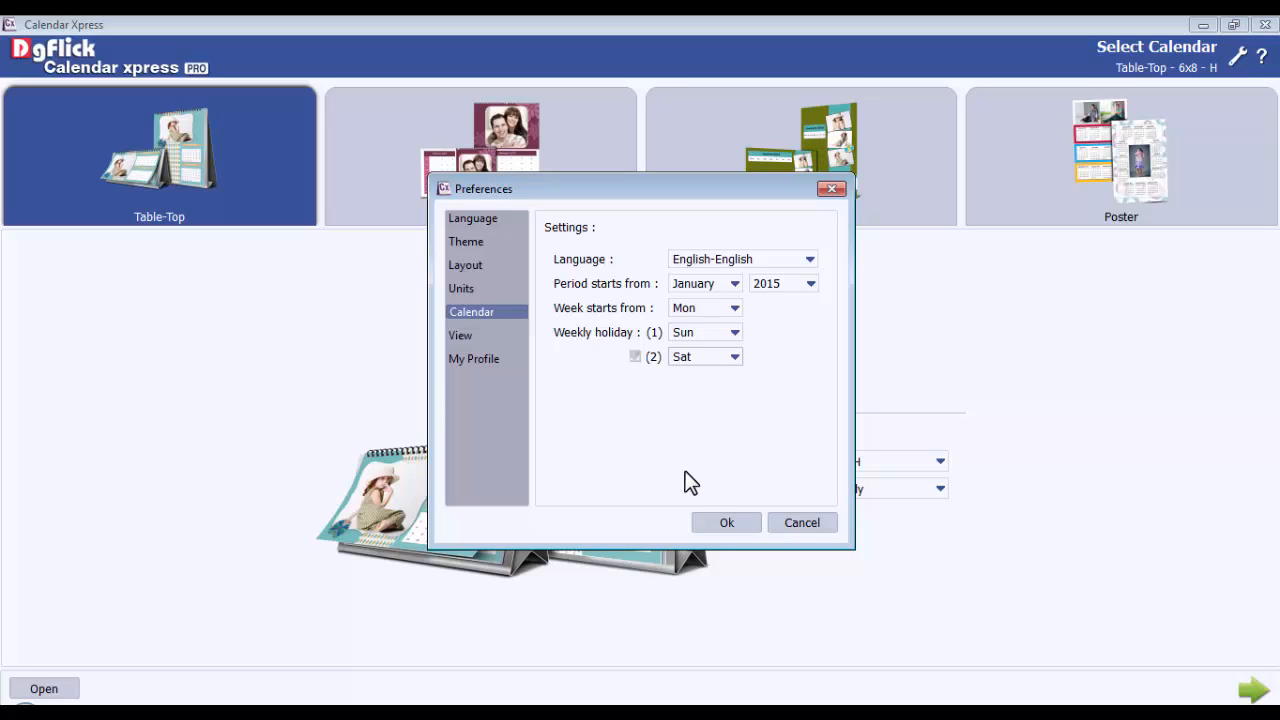
left_click(636, 357)
View the My Profile preferences with the logo, name and contact details, and save the preferences
left_click(472, 360)
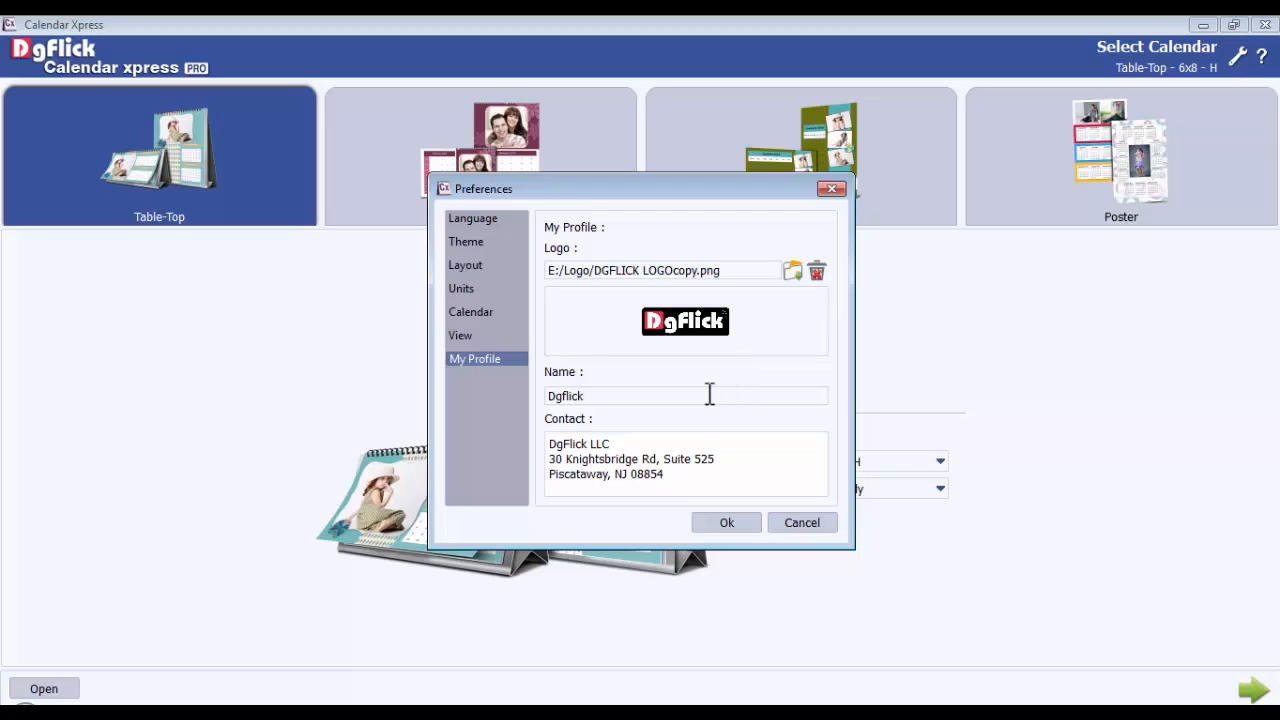
left_click(732, 522)
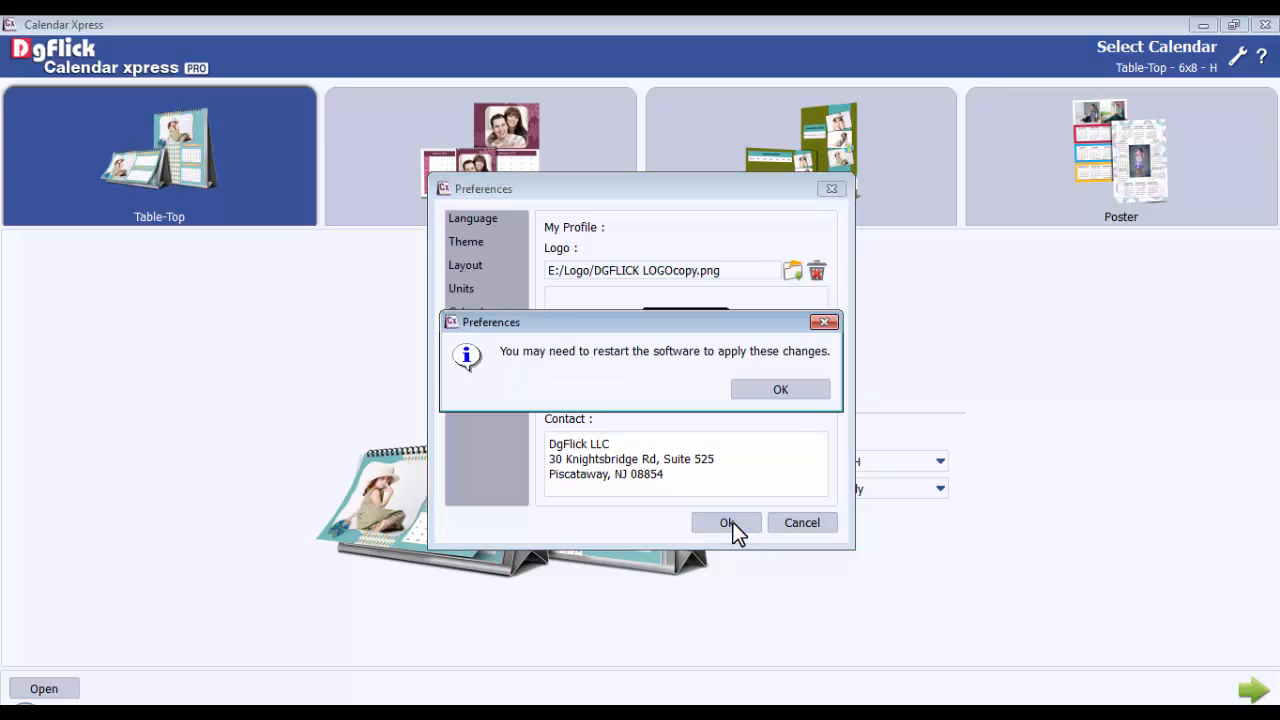
left_click(780, 390)
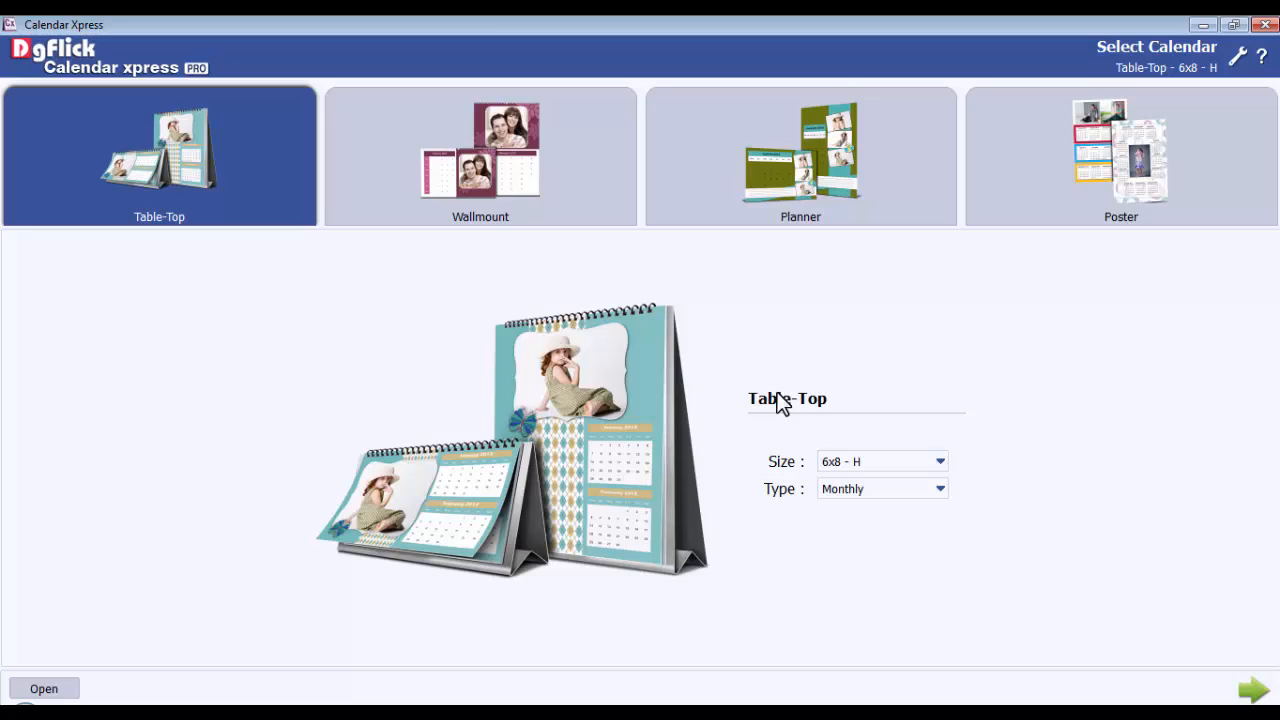
Set the Table-Top calendar's size to 6x4 - V and its type to Quarterly
left_click(862, 456)
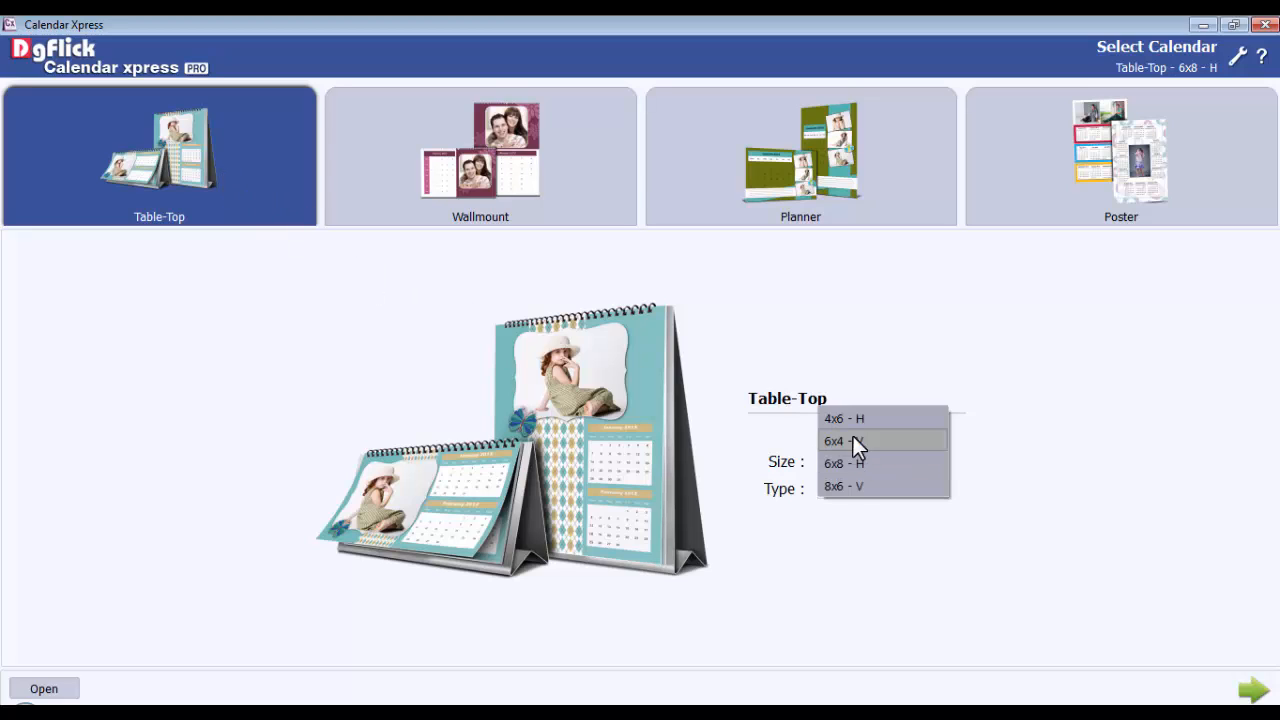
left_click(853, 439)
left_click(918, 495)
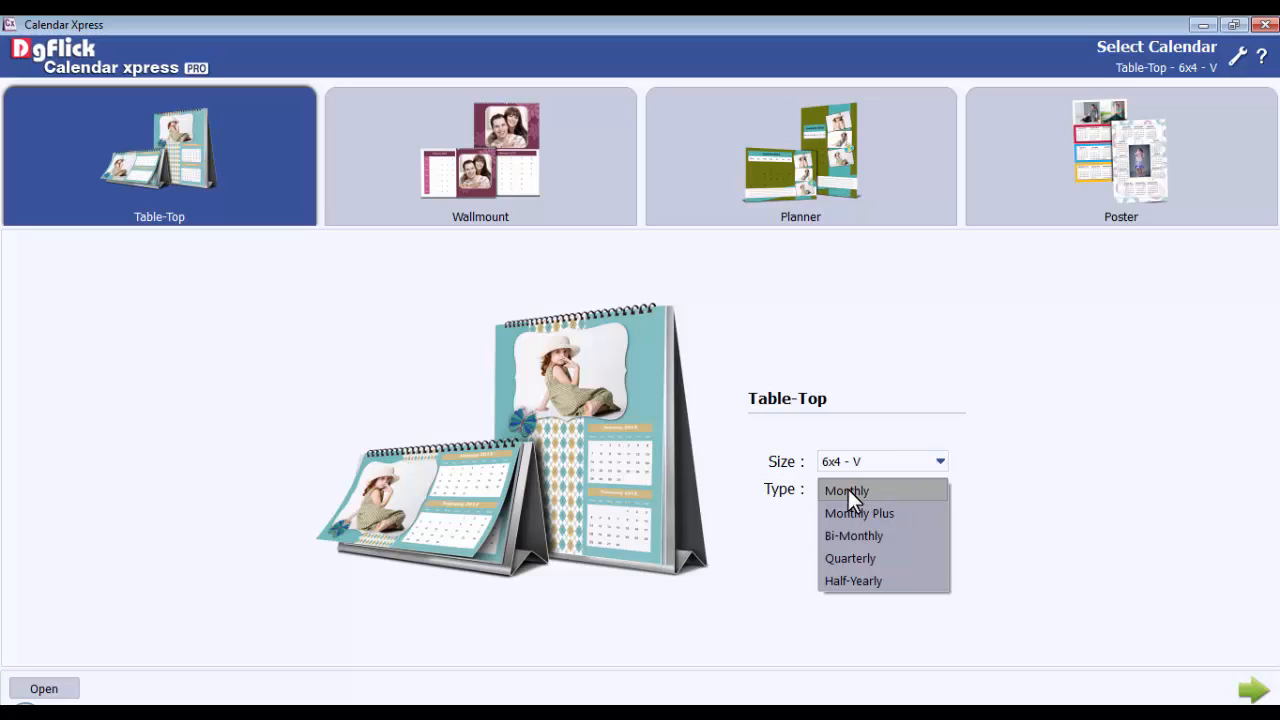
left_click(857, 559)
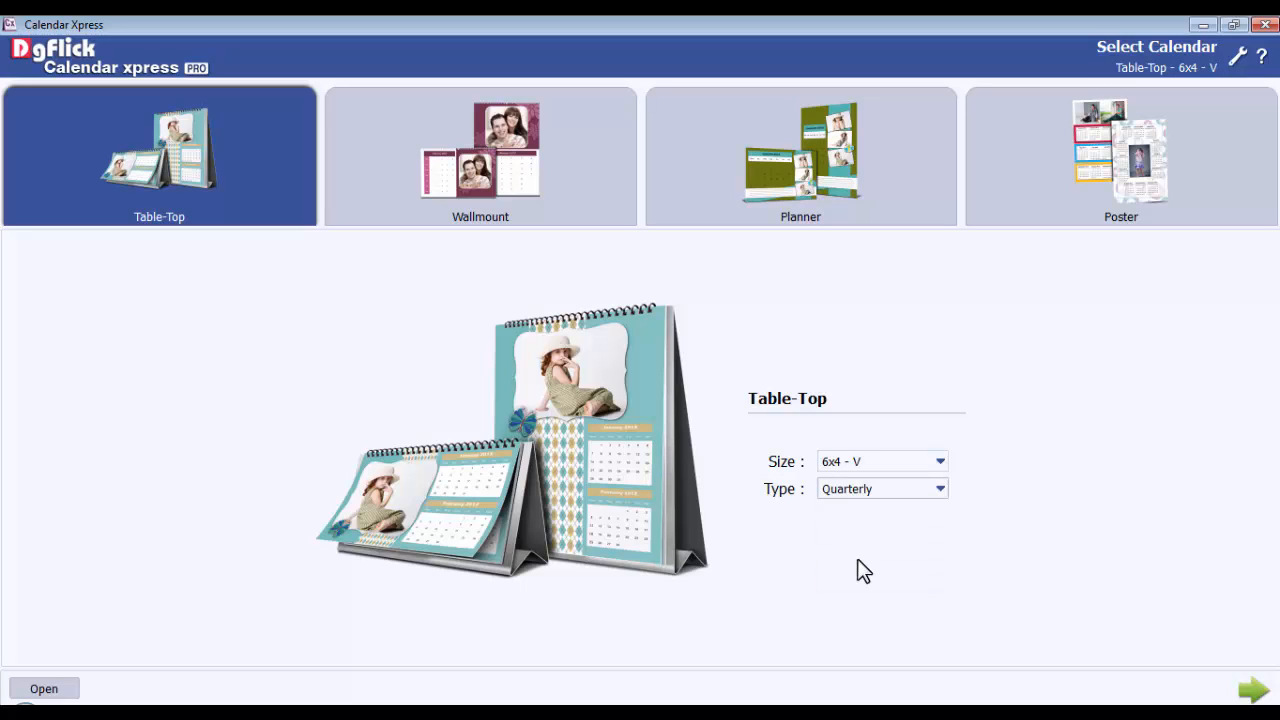
Continue to the themes, choose theme 60035-Cx_WW_05_03_Q_008 and proceed to the photo selection
left_click(1250, 688)
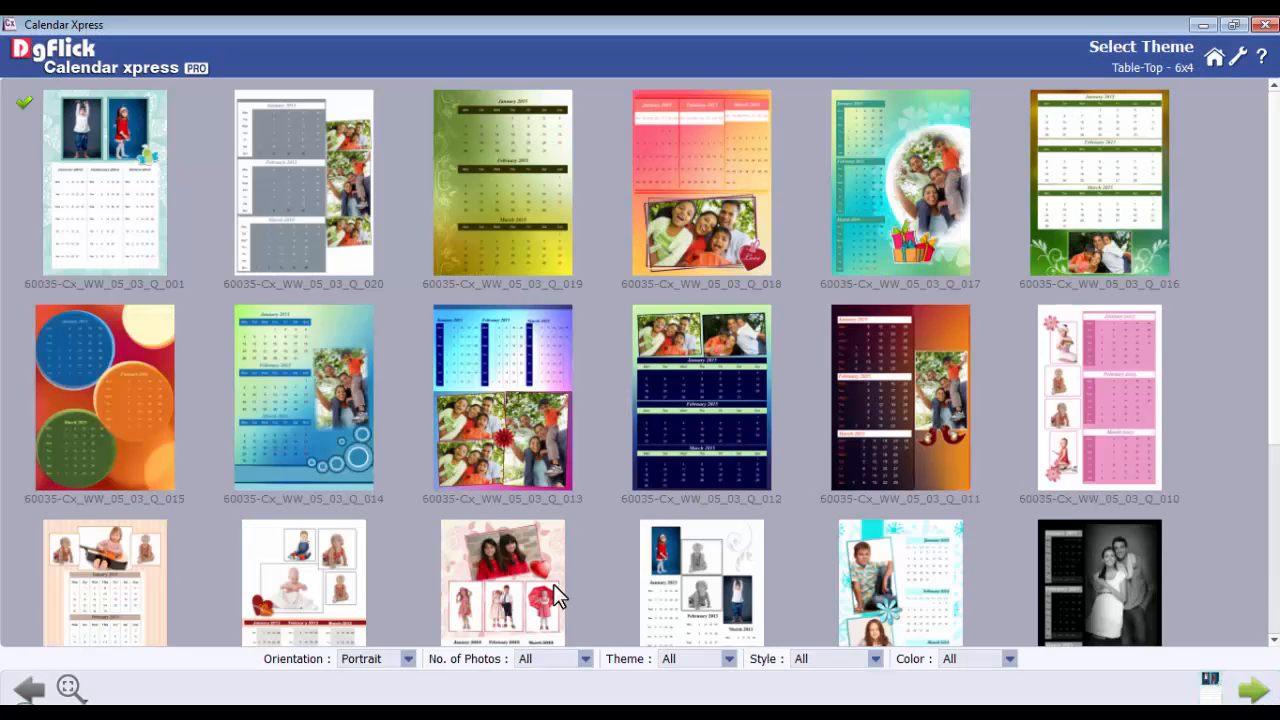
left_click(328, 568)
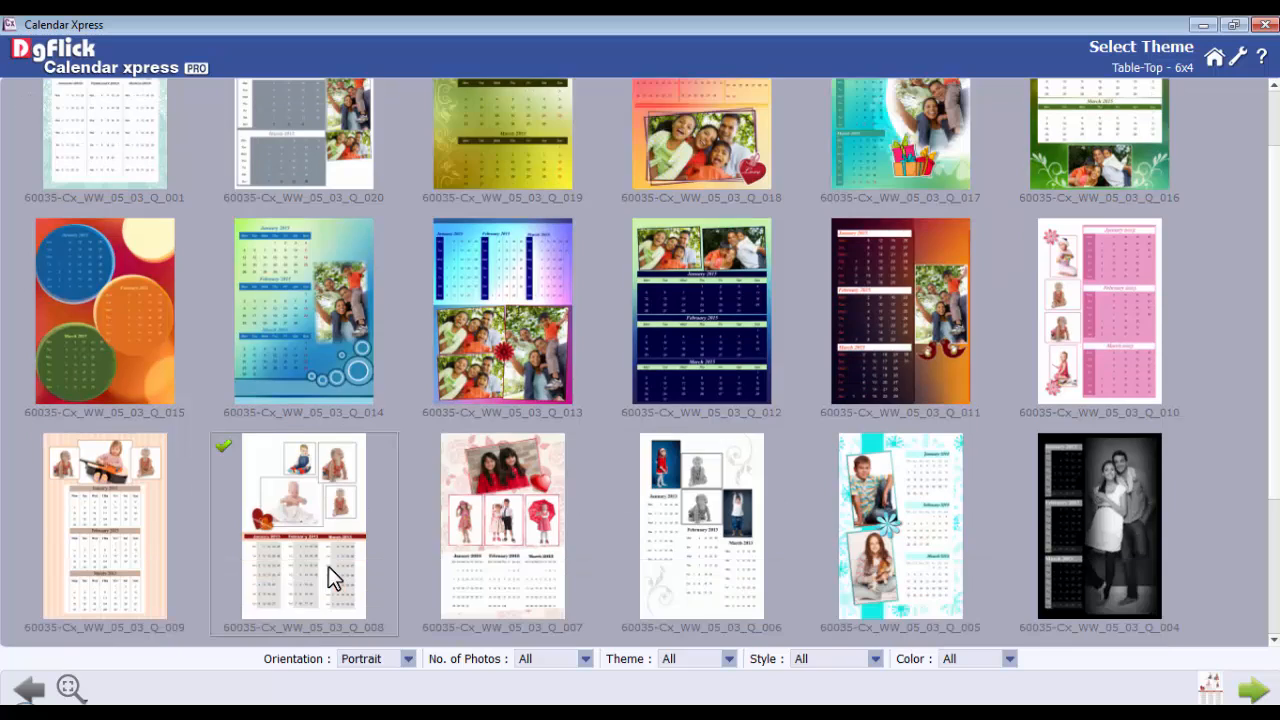
left_click(1250, 688)
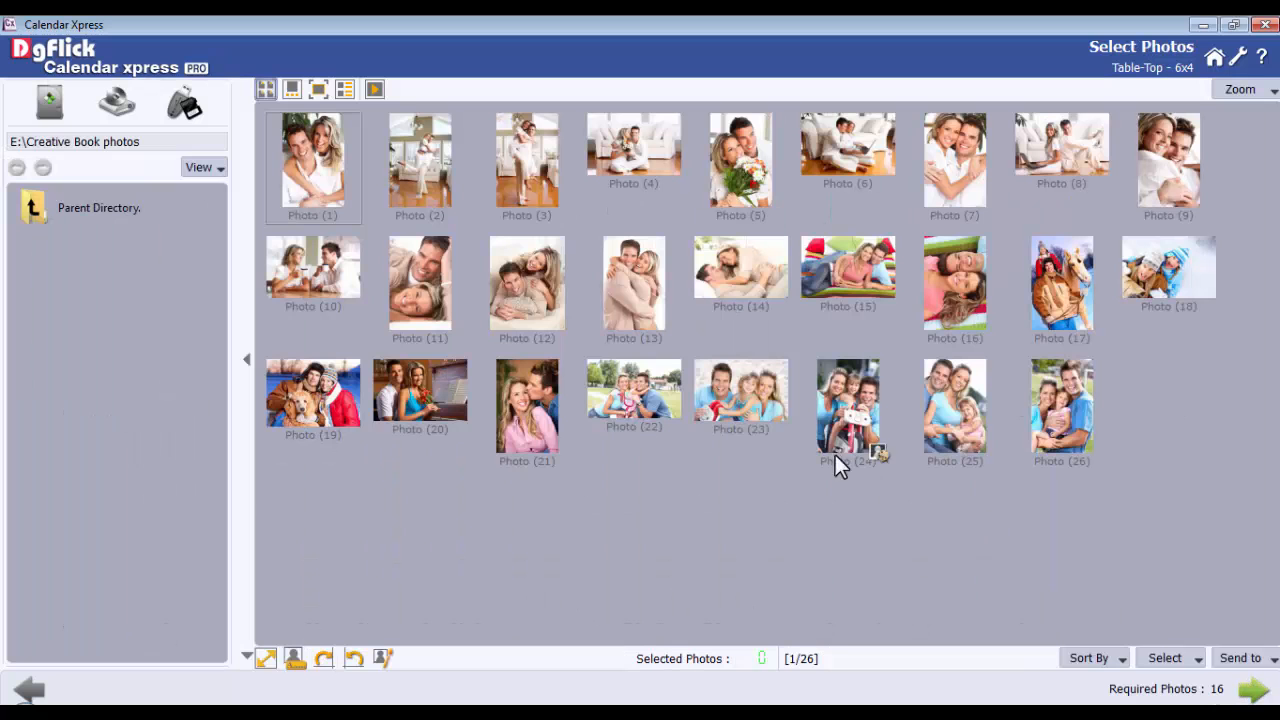
List the internal drives and look over the available photo sources, including D:, Desktop, Documents and Pictures
left_click(46, 115)
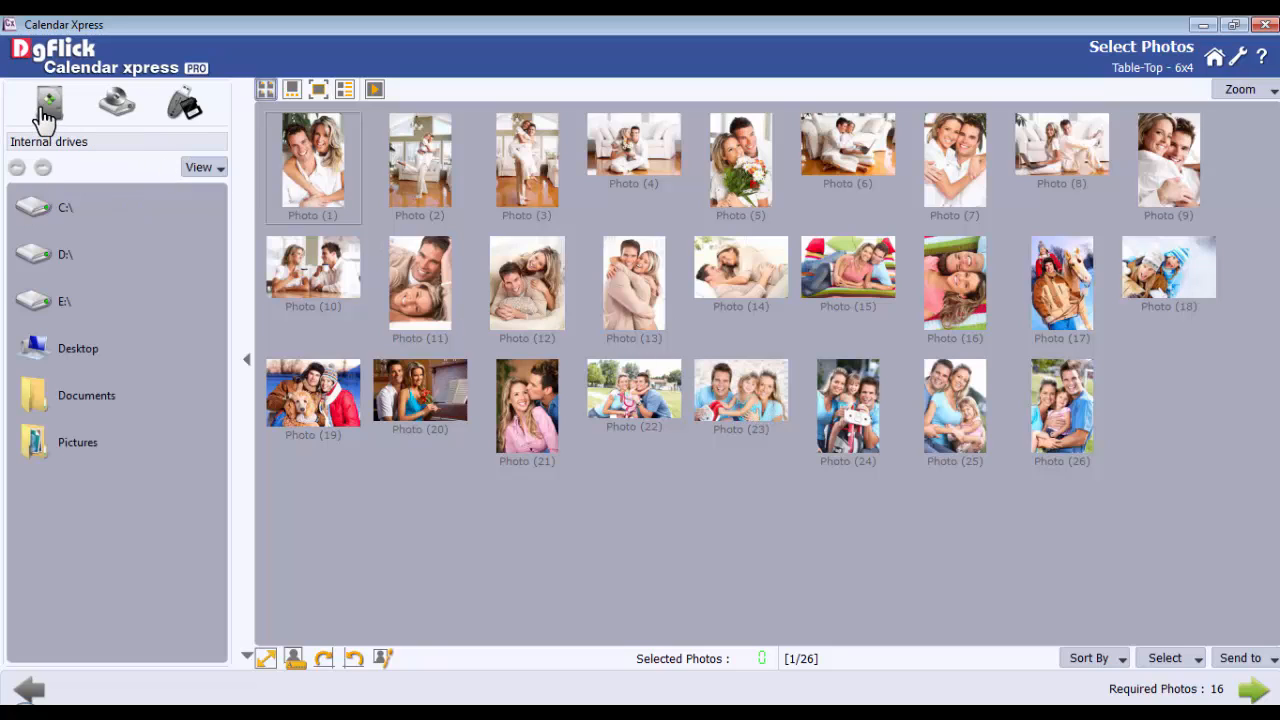
left_click(62, 268)
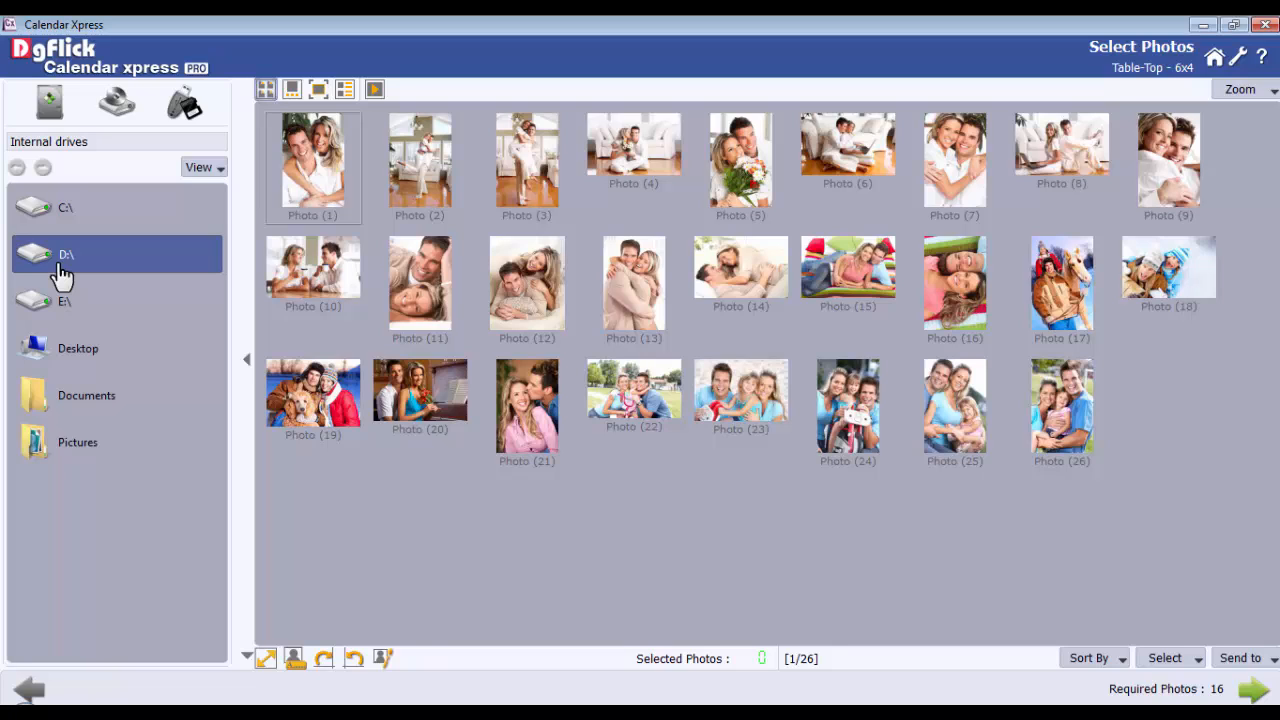
left_click(65, 360)
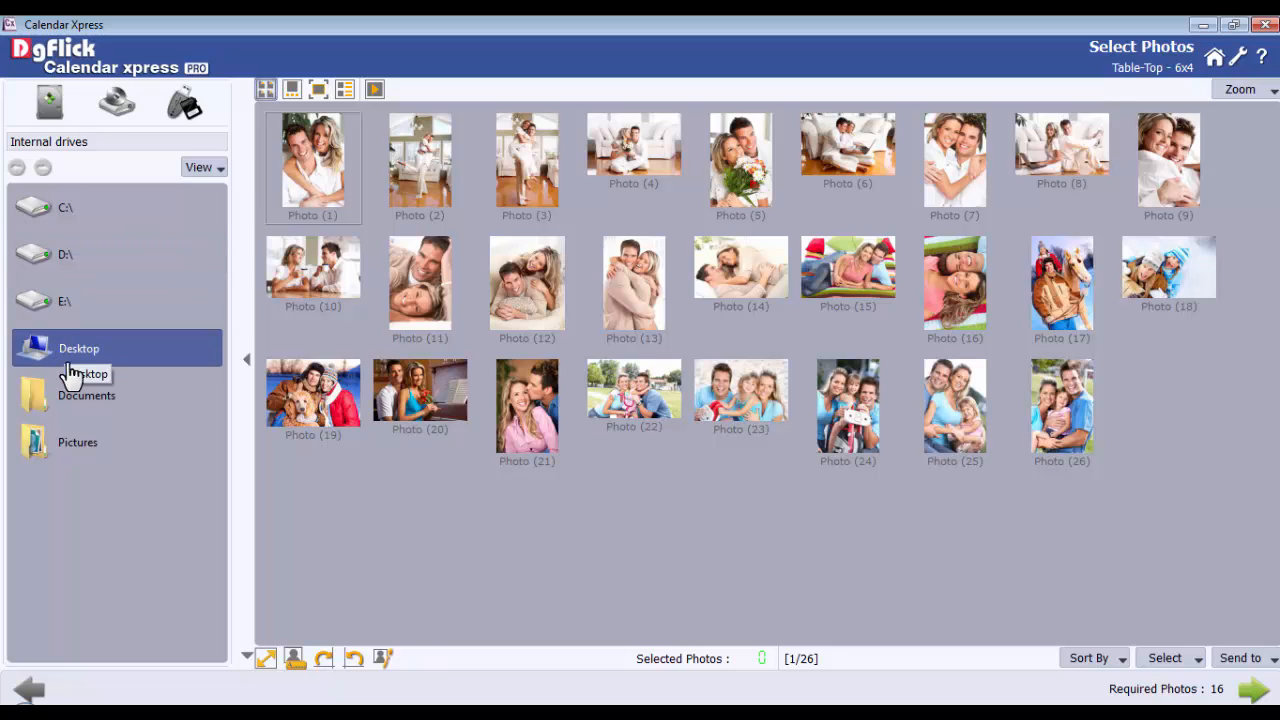
left_click(82, 405)
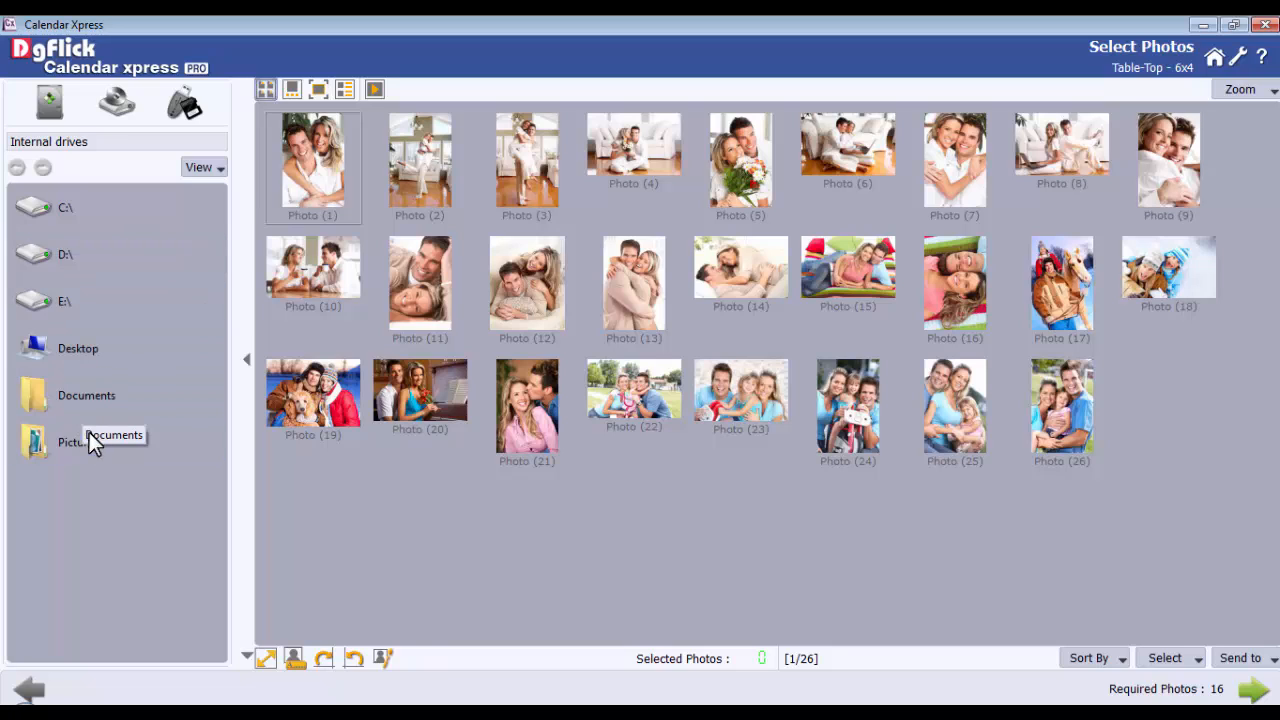
left_click(88, 445)
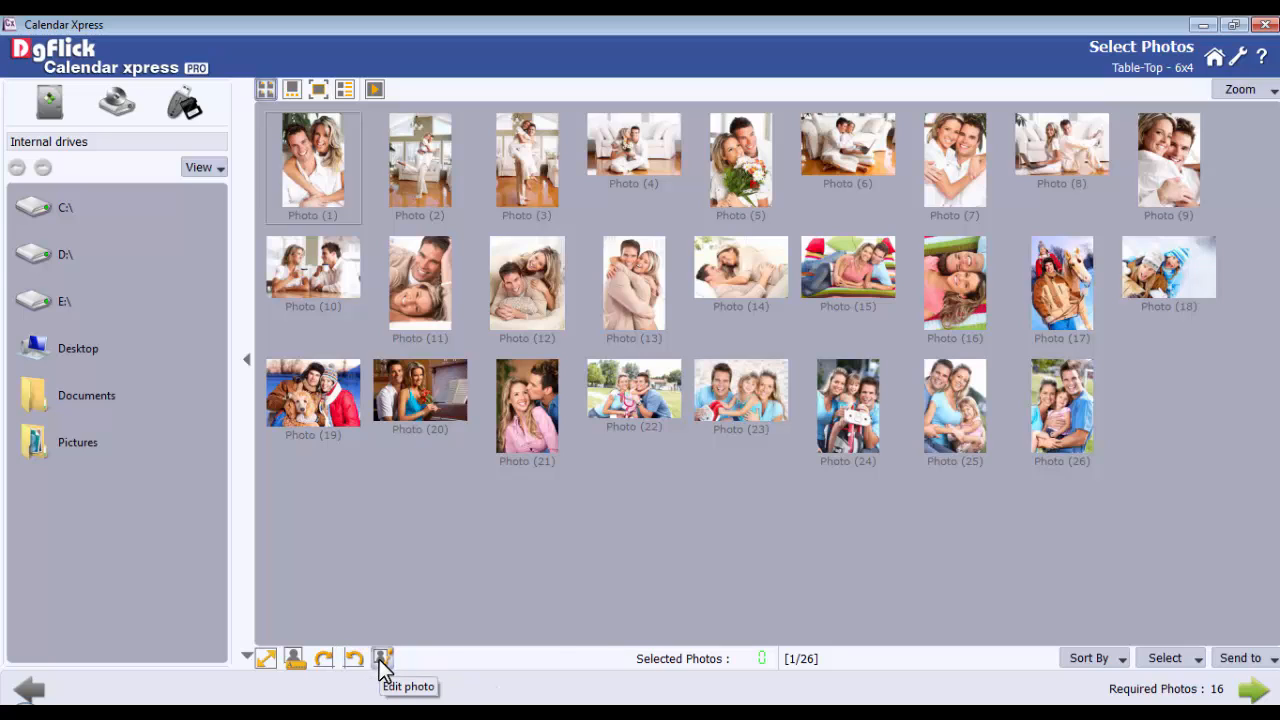
Select all photos in the folder and clear that selection again
left_click(1165, 658)
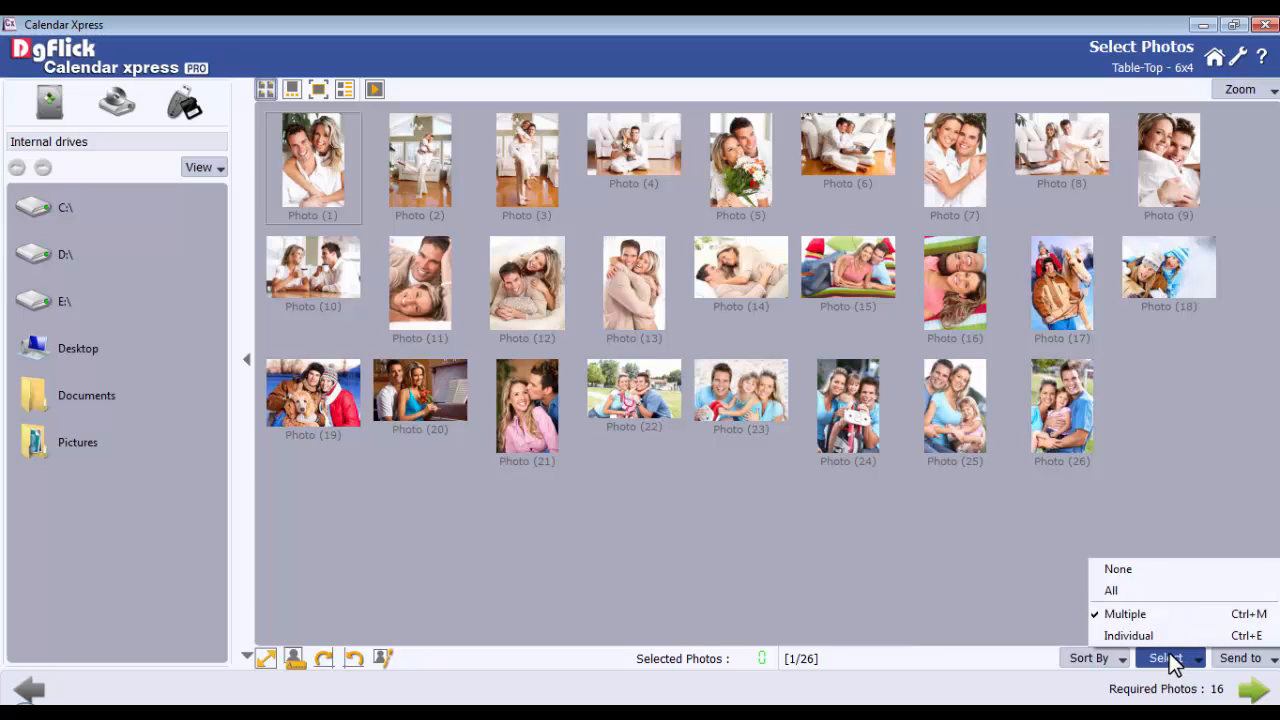
left_click(1139, 590)
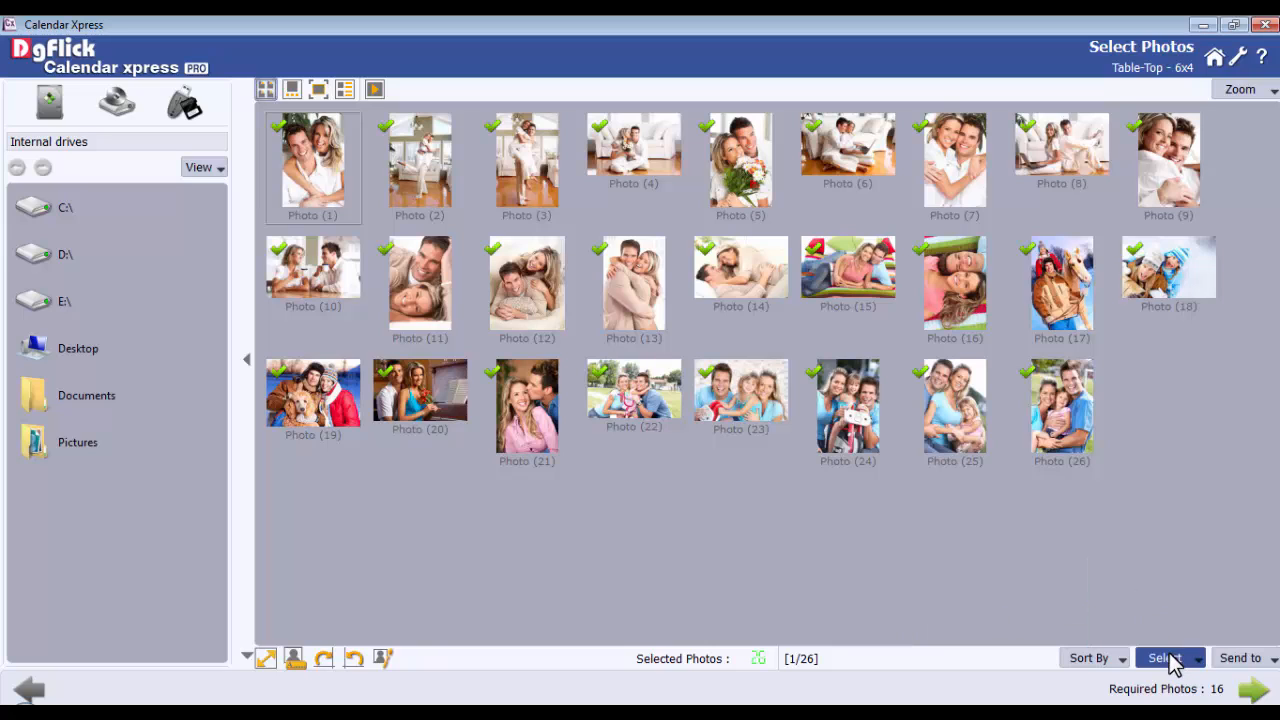
left_click(1165, 658)
left_click(1158, 613)
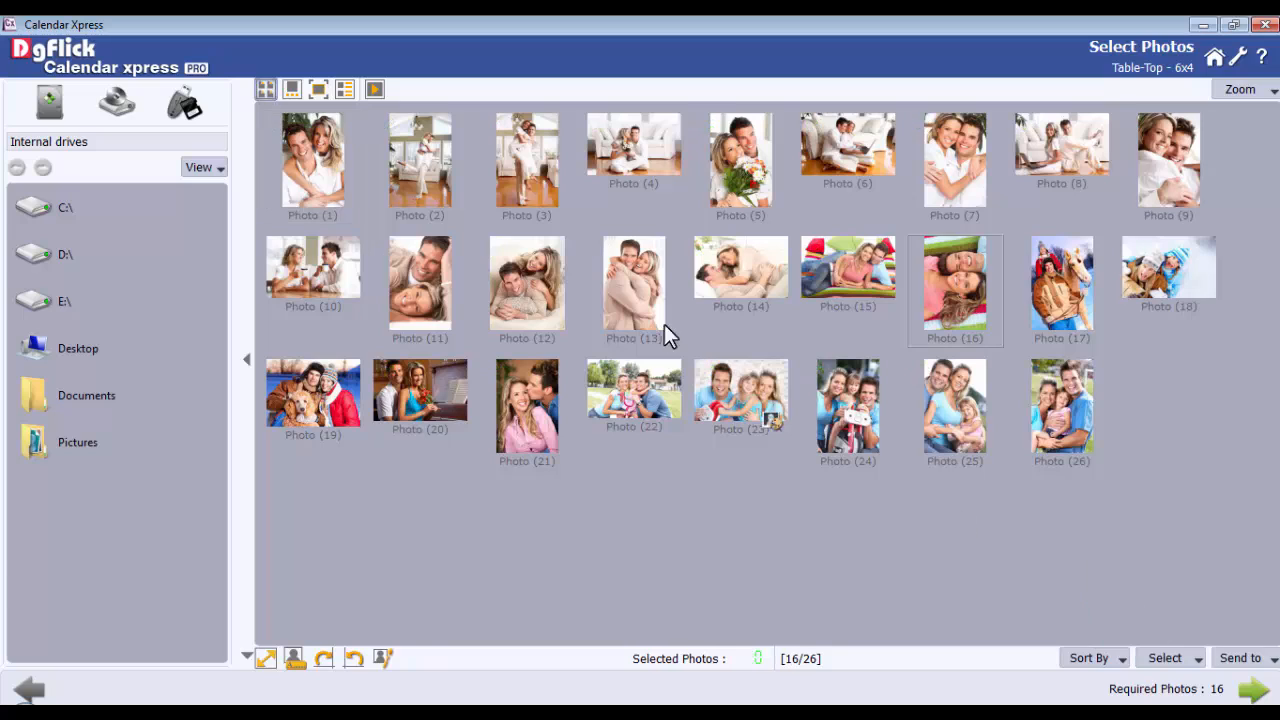
Select Photo (1) through Photo (16) for the calendar and continue to the calendar design
left_click(313, 160)
left_click(394, 162)
left_click(527, 160)
left_click(634, 146)
left_click(741, 160)
left_click(846, 146)
left_click(955, 160)
left_click(1061, 146)
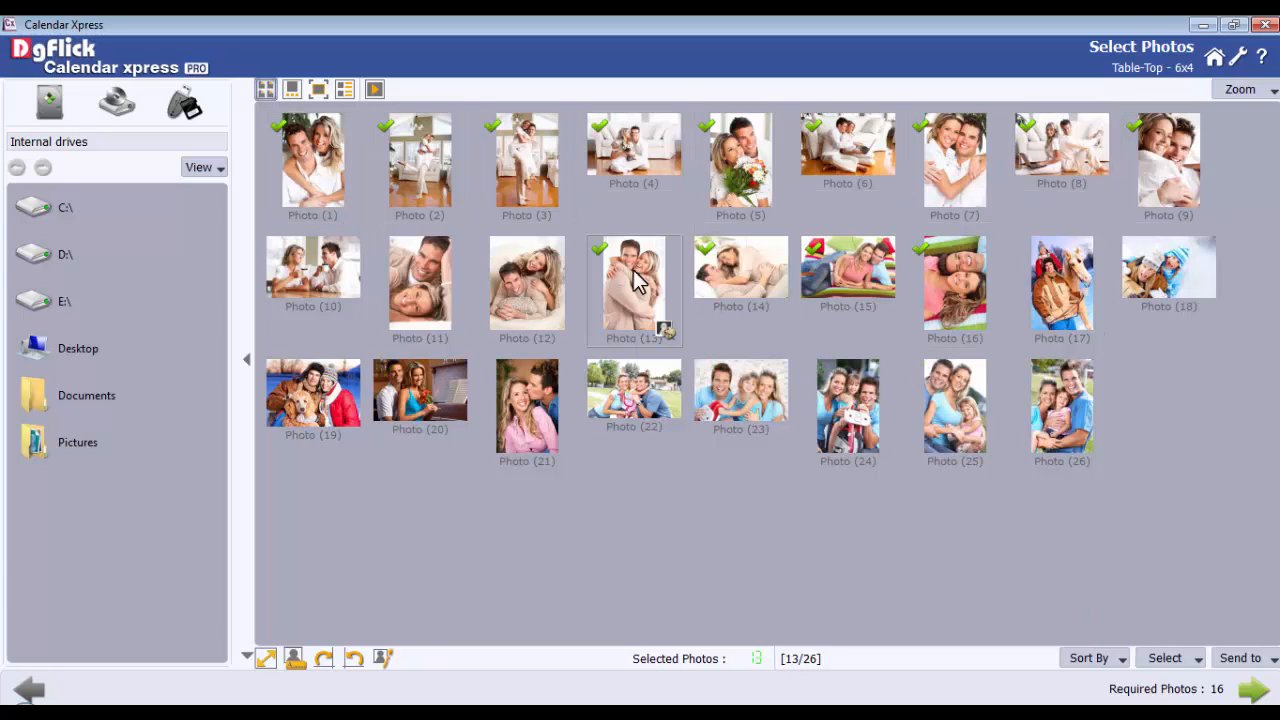
left_click(527, 280)
left_click(420, 280)
left_click(340, 280)
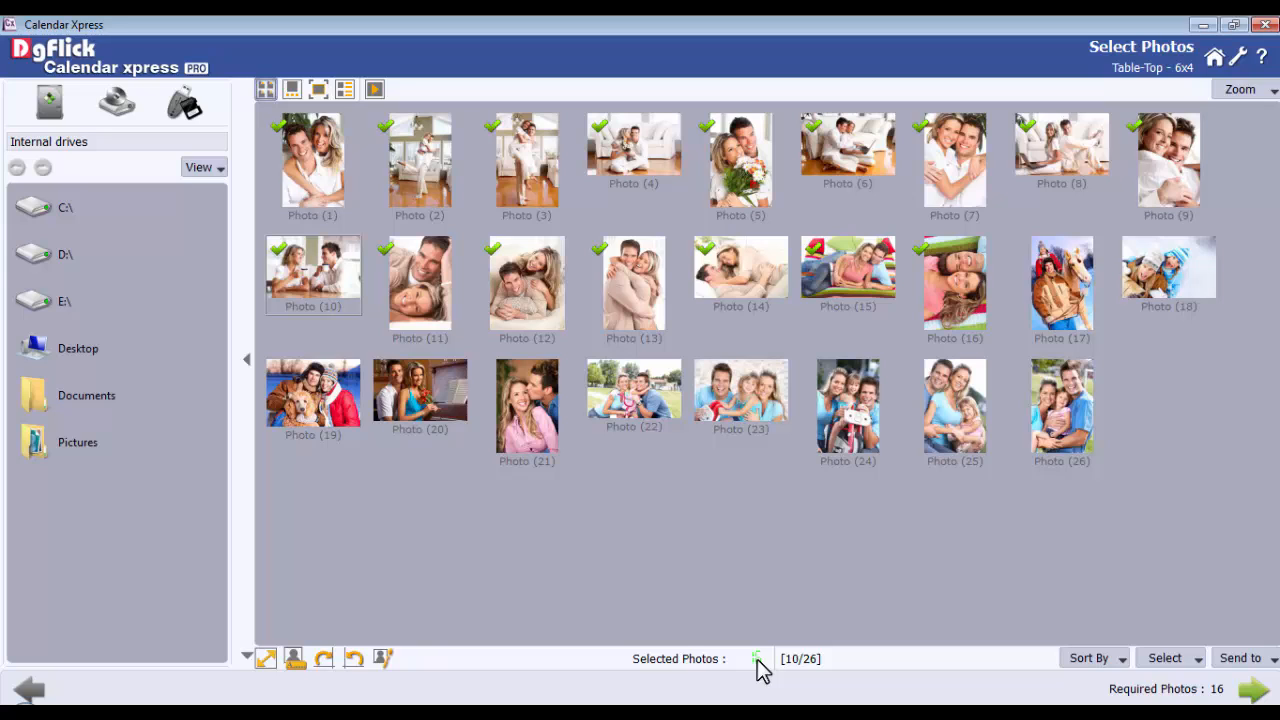
key("ctrl+a")
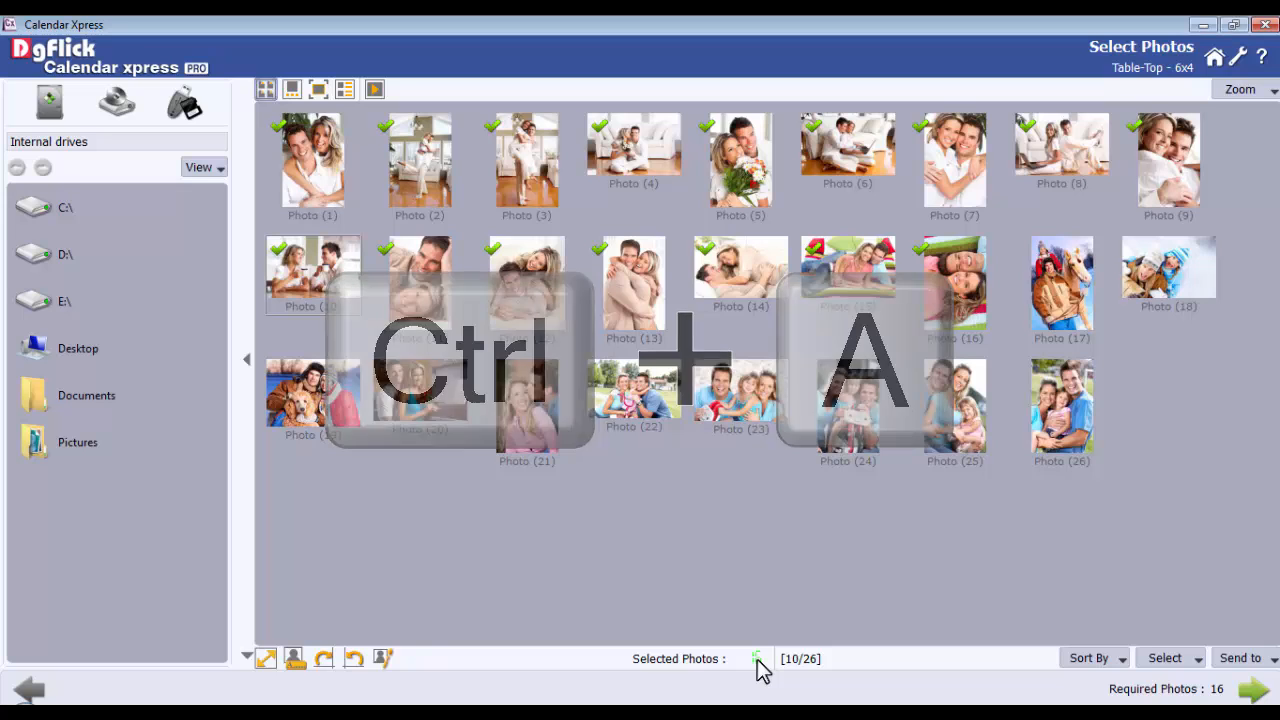
left_click(1253, 689)
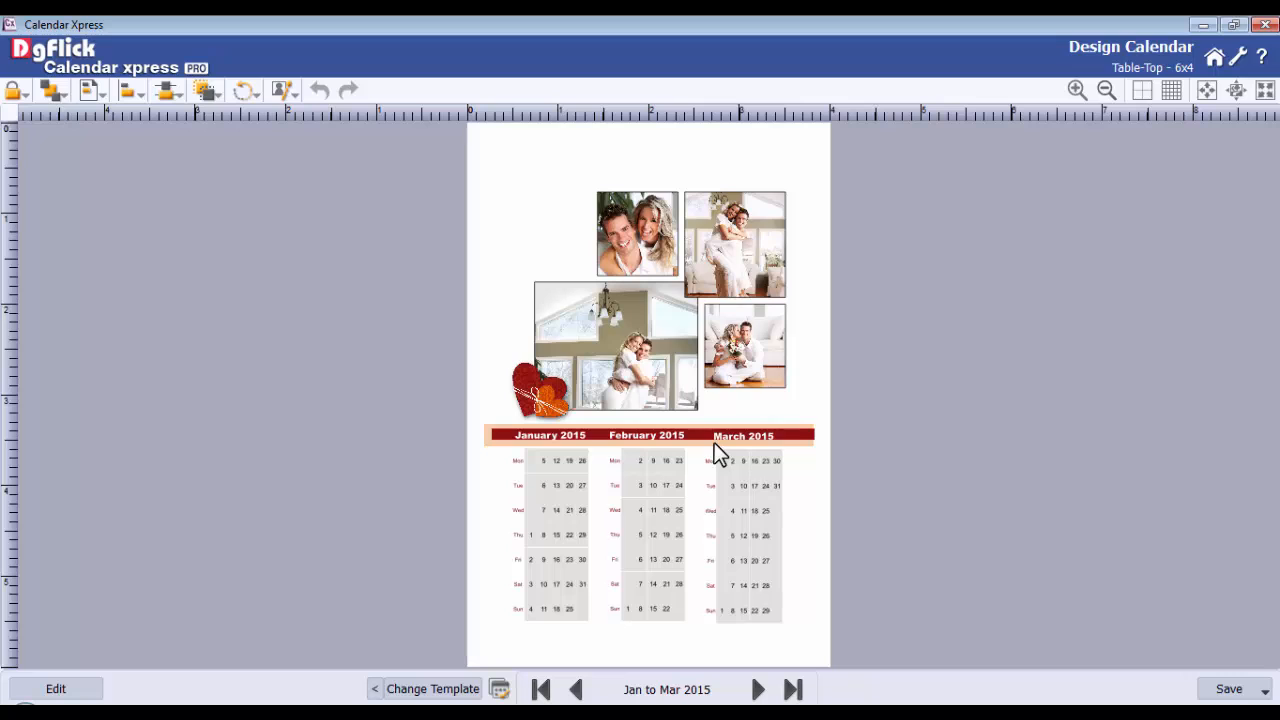
On the Apr to Jun 2015 page, shift the large laptop photo downward inside its frame
left_click(758, 689)
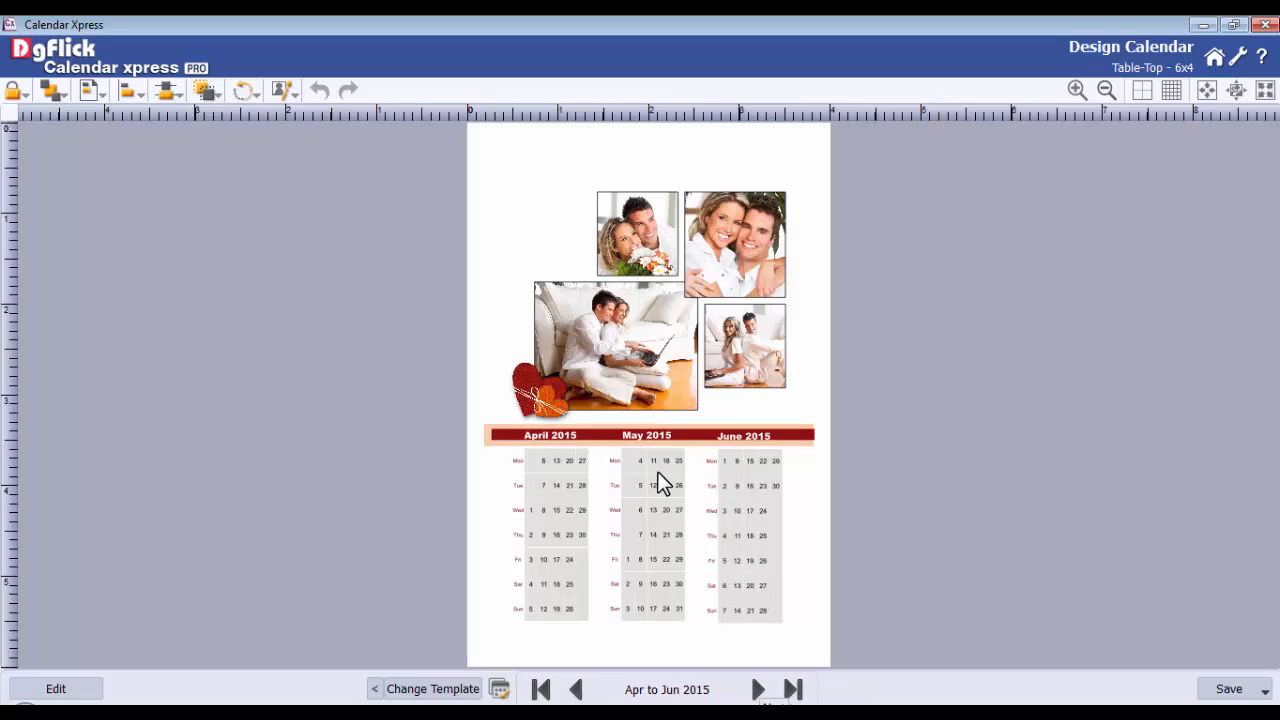
left_click(625, 338)
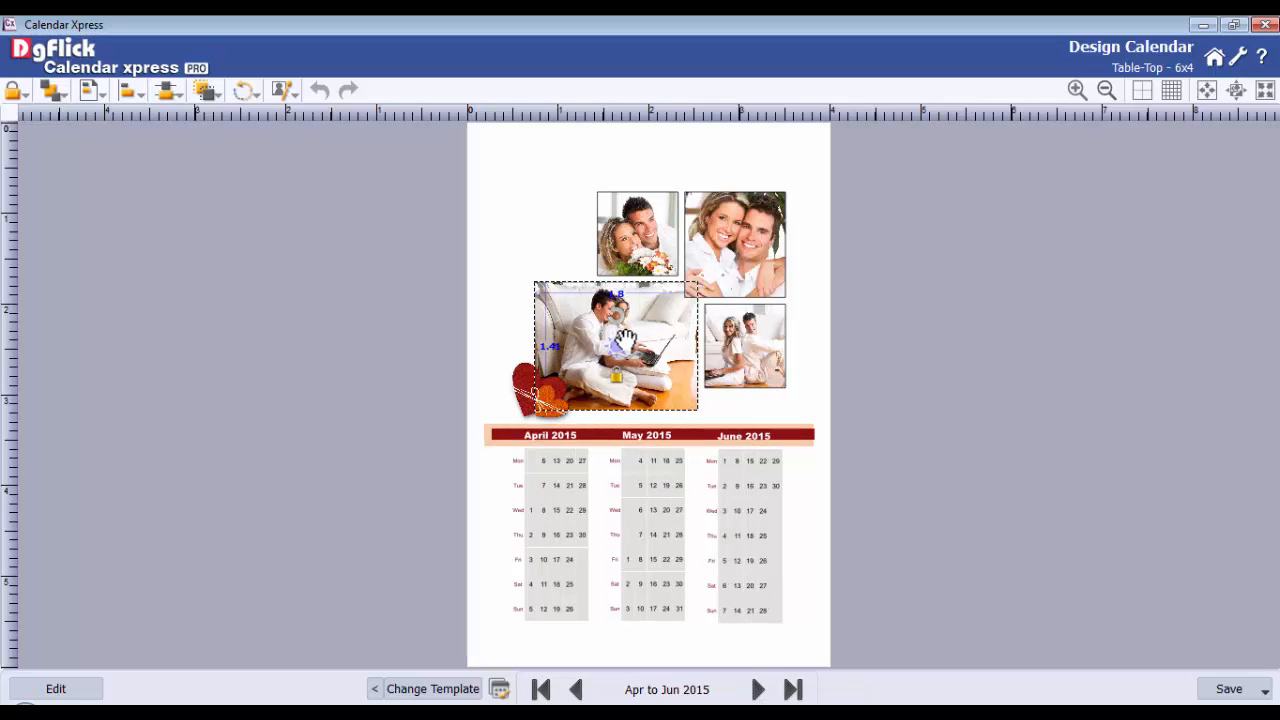
left_click_drag(625, 340, 624, 379)
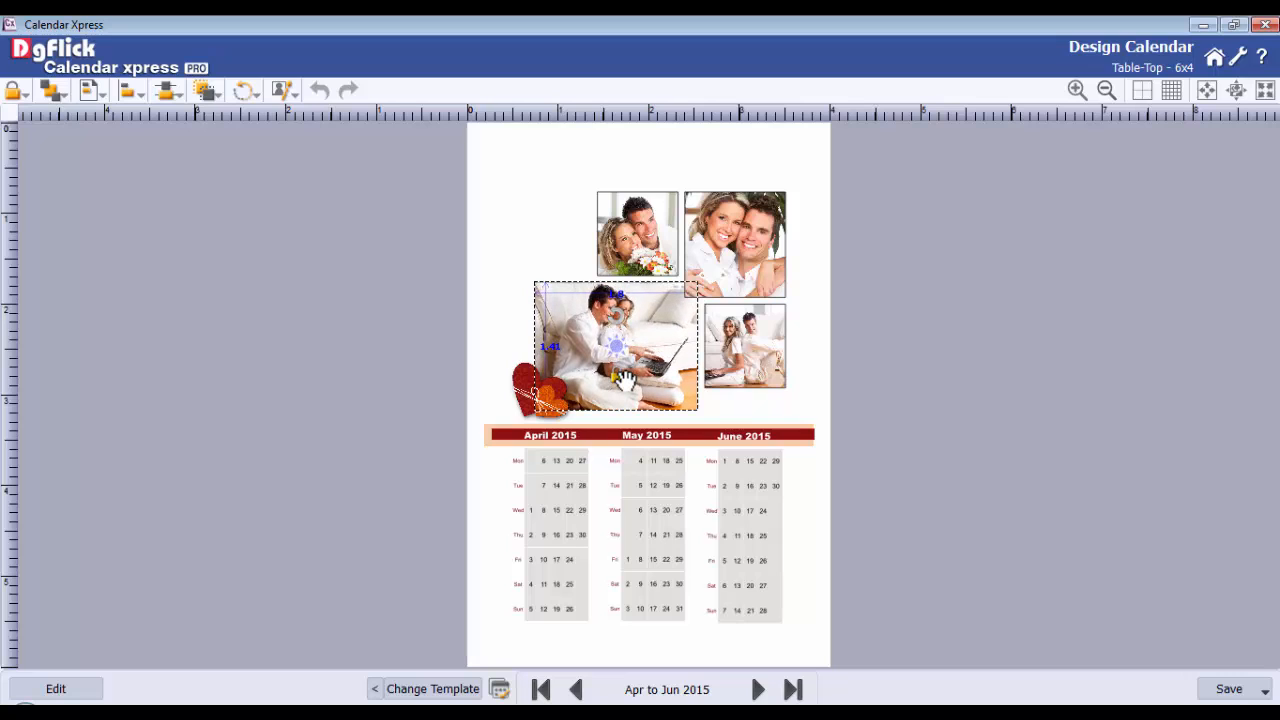
left_click(729, 412)
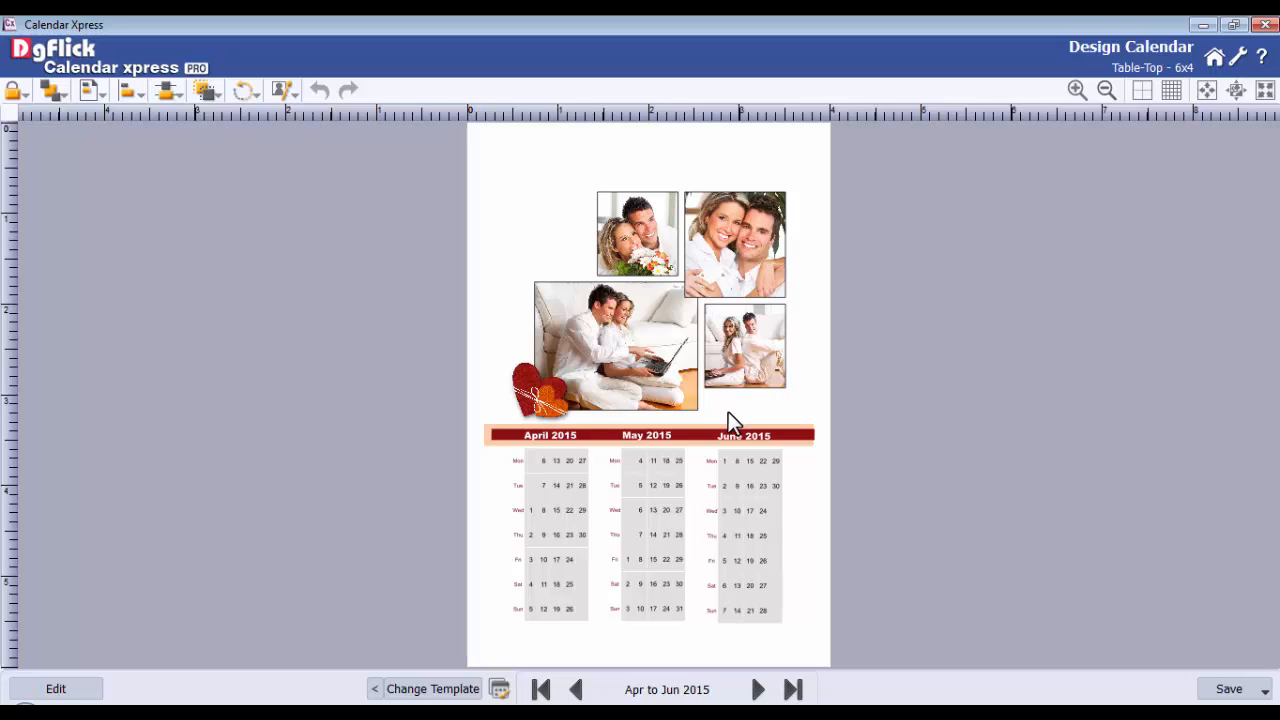
Switch the Apr to Jun 2015 page to a different template
left_click(433, 689)
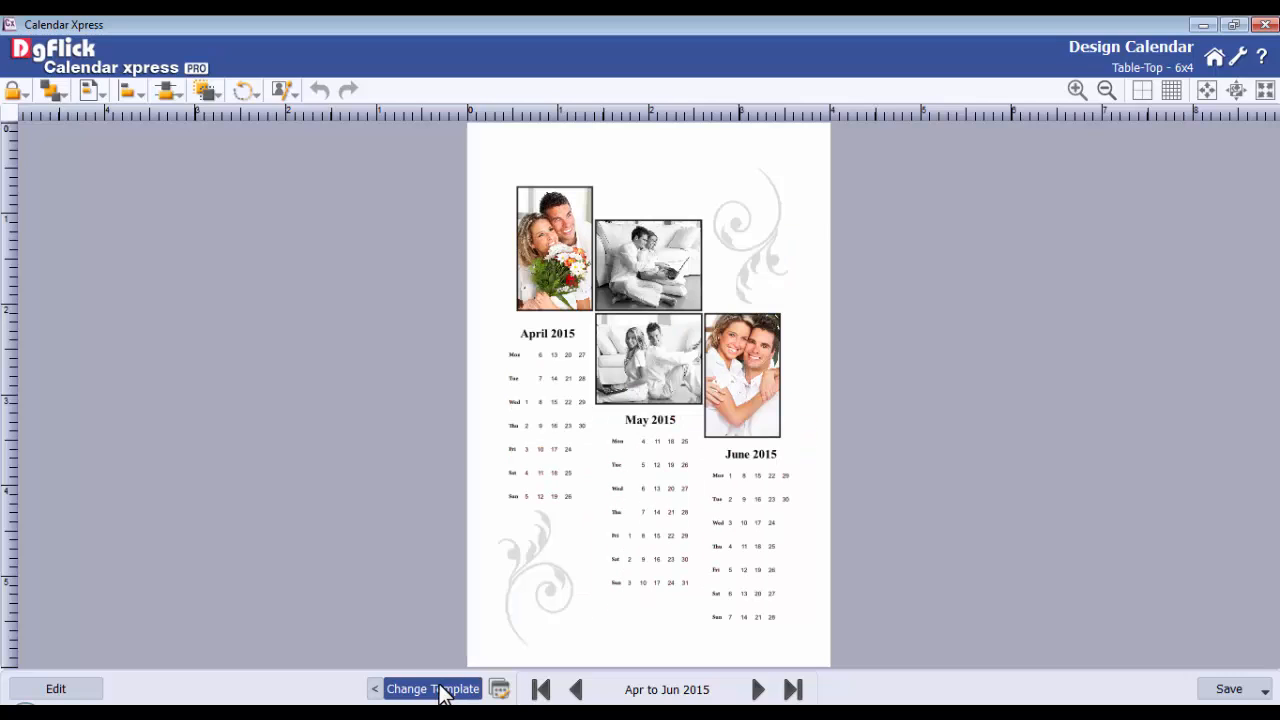
Try the pink template on the Apr to Jun 2015 page and return to the previous template
left_click(433, 689)
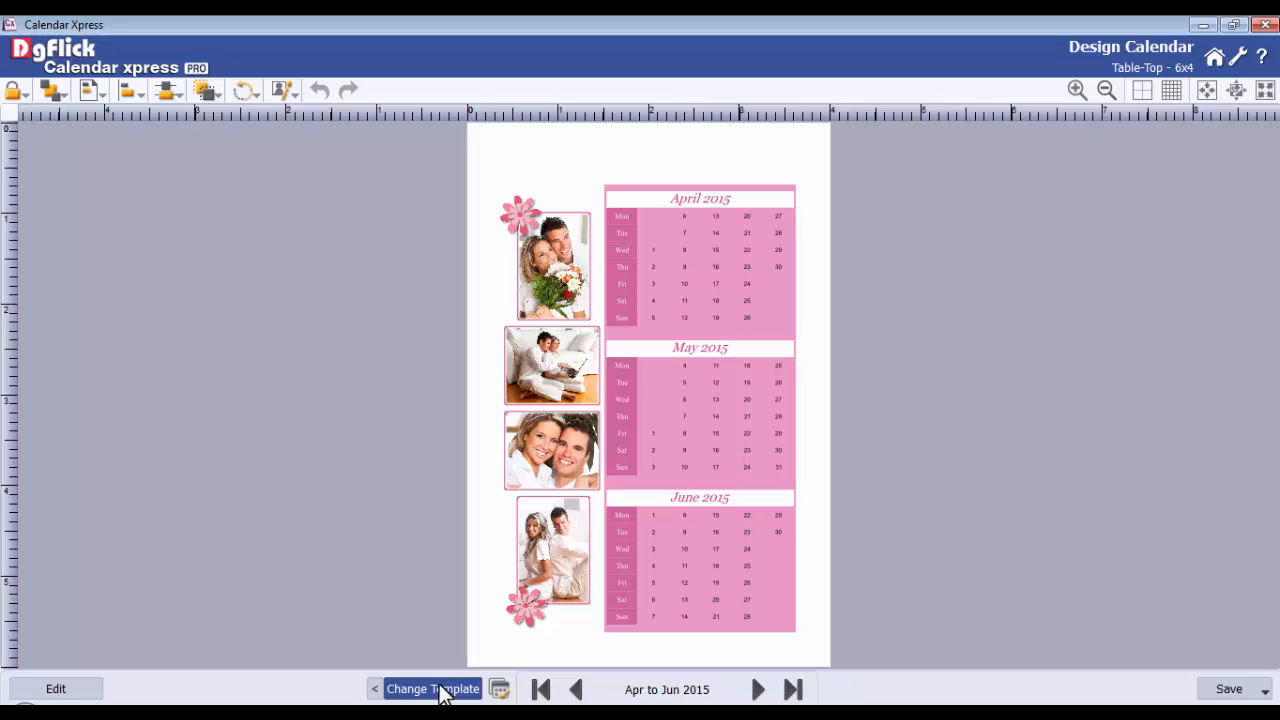
left_click(375, 689)
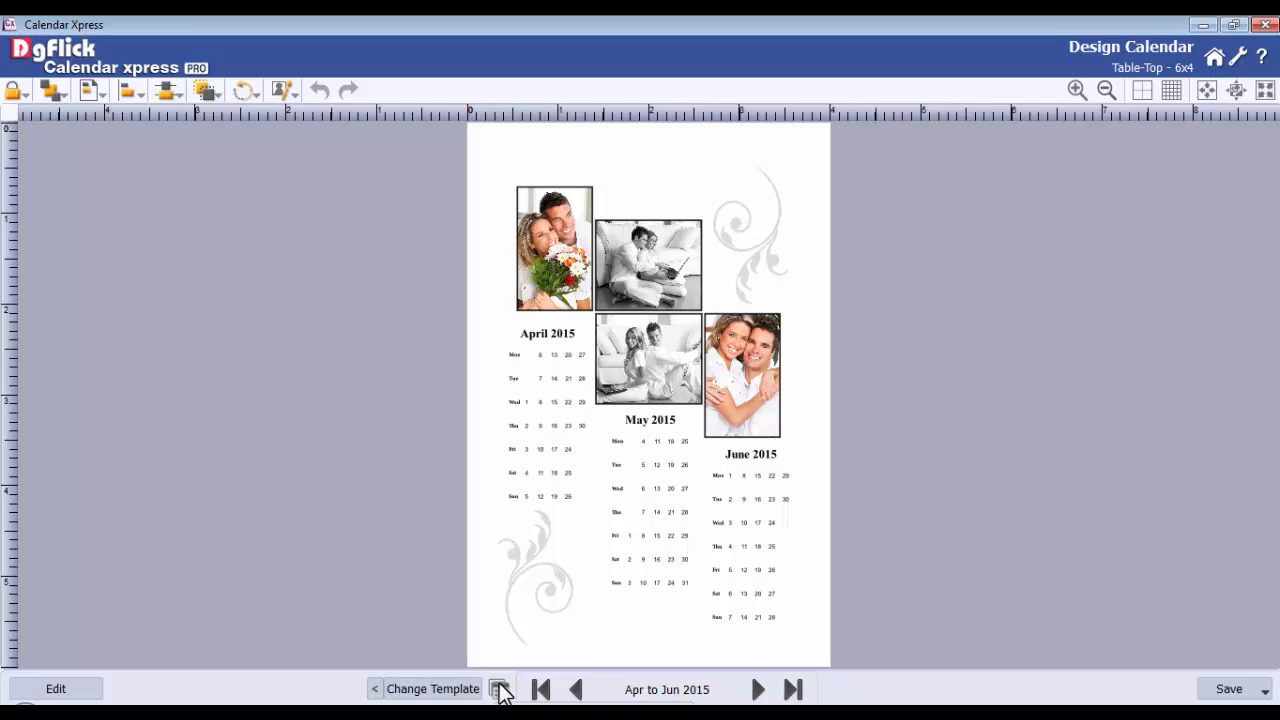
Go to the Jul to Sep 2015 page and open it for editing
left_click(757, 689)
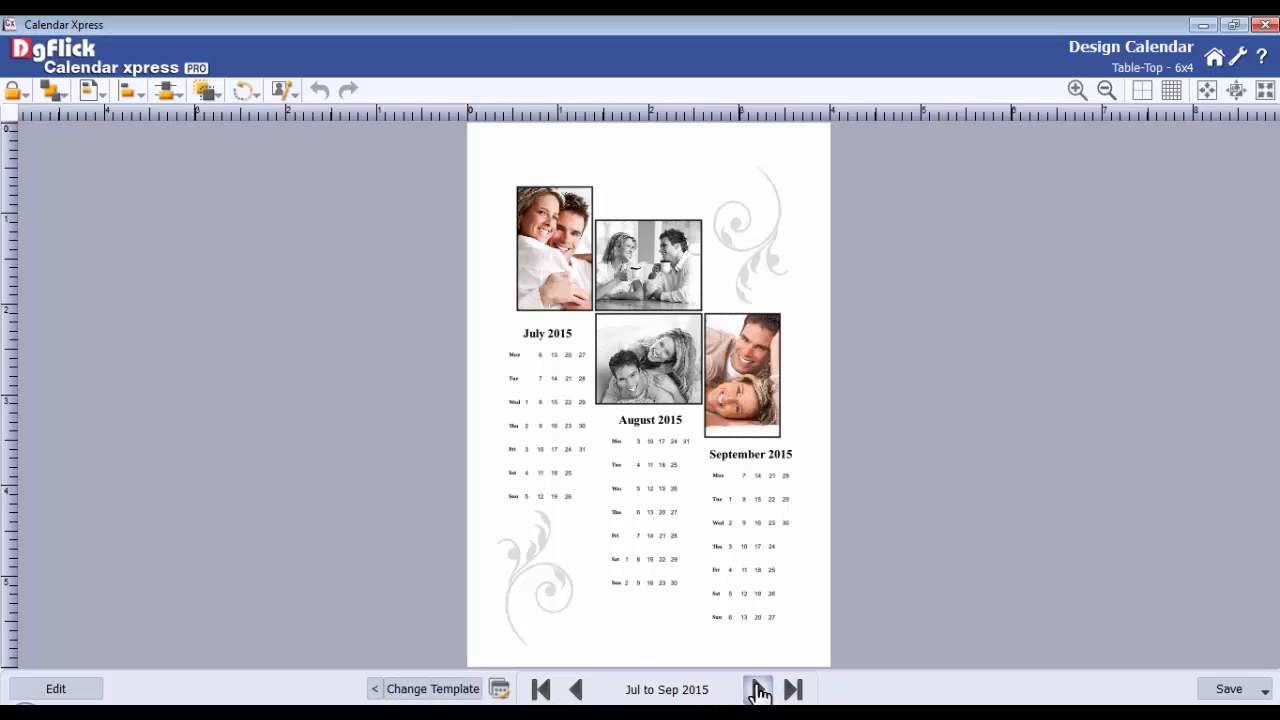
left_click(1238, 689)
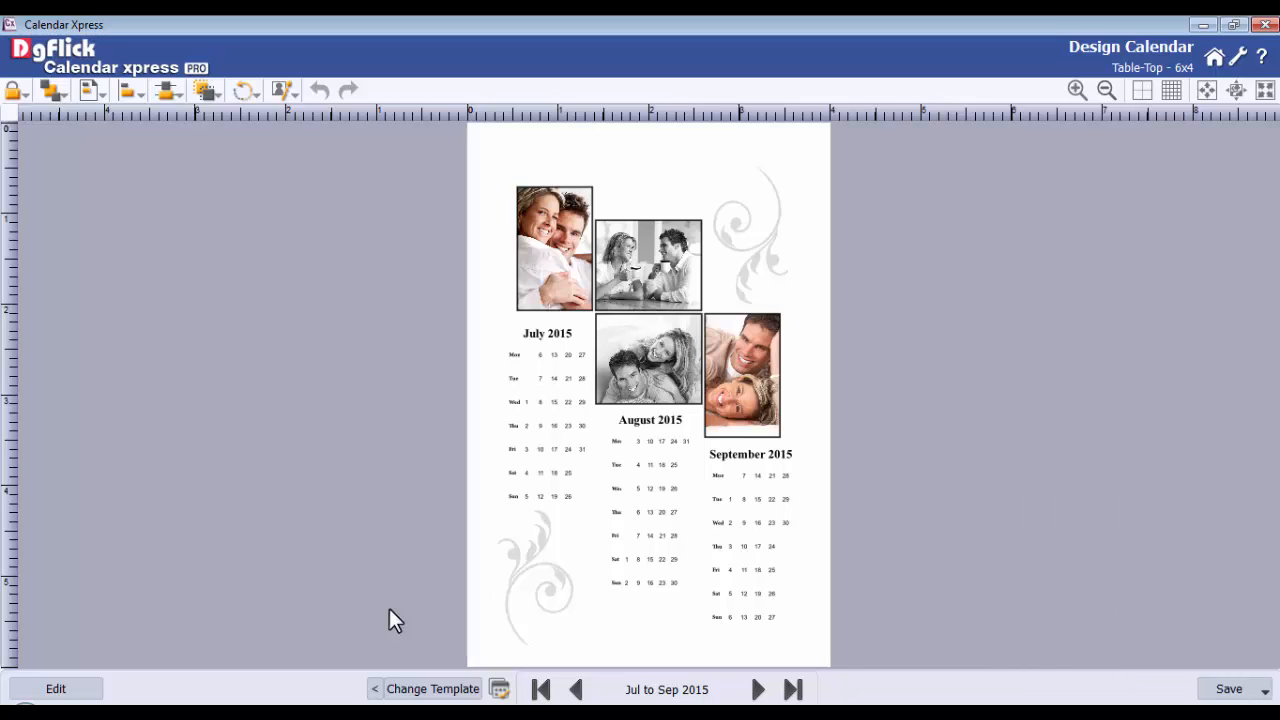
left_click(57, 692)
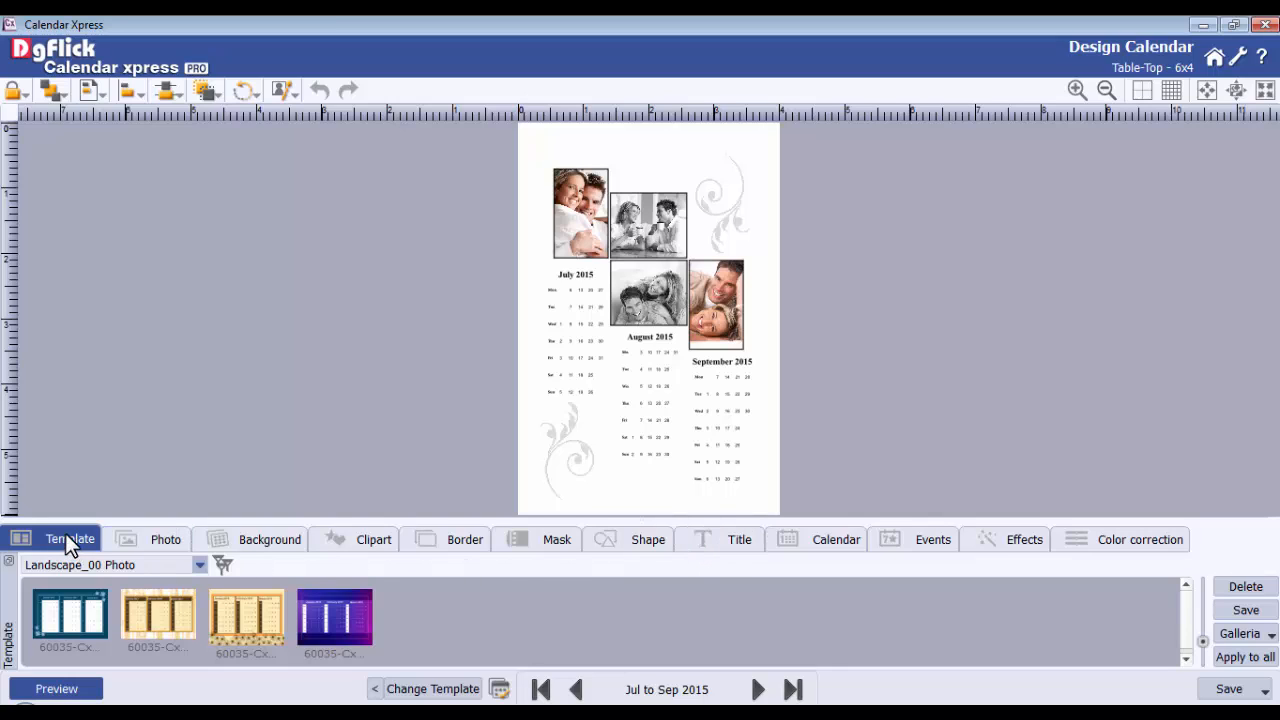
Try the red-heart template from the Portrait_04 Photo category on this page, and reapply the category's first template
left_click(106, 566)
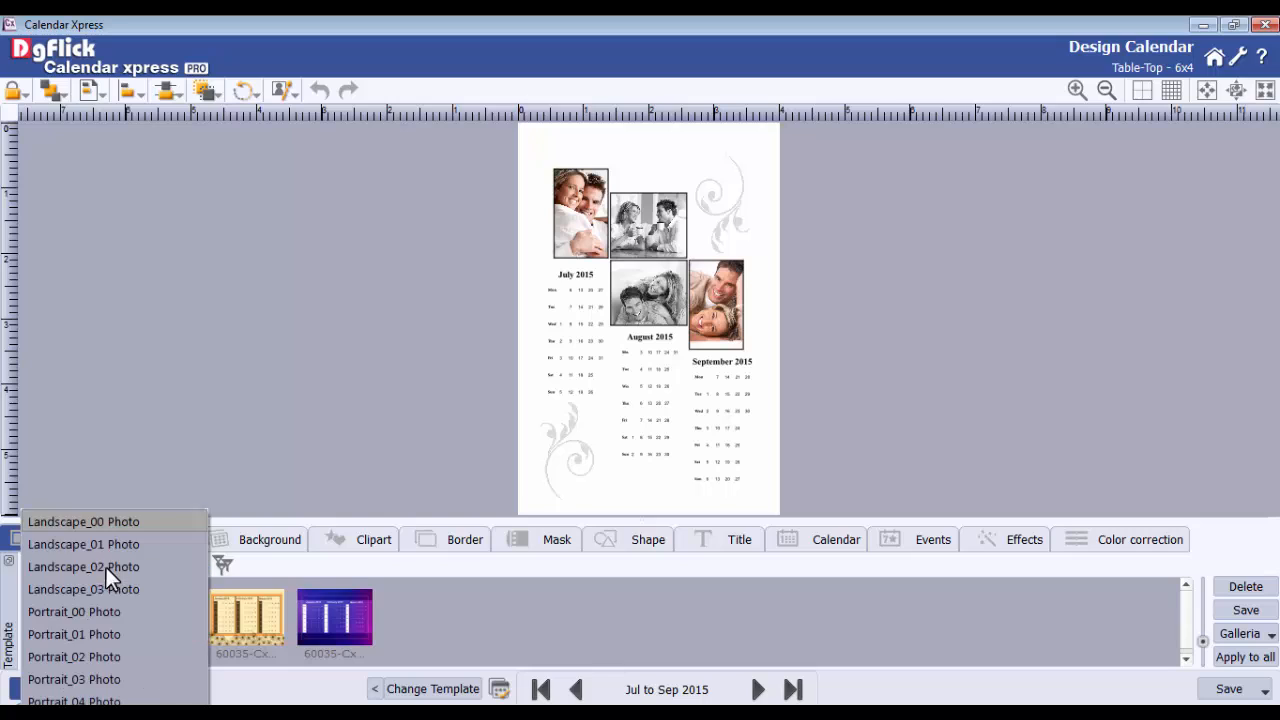
left_click(90, 702)
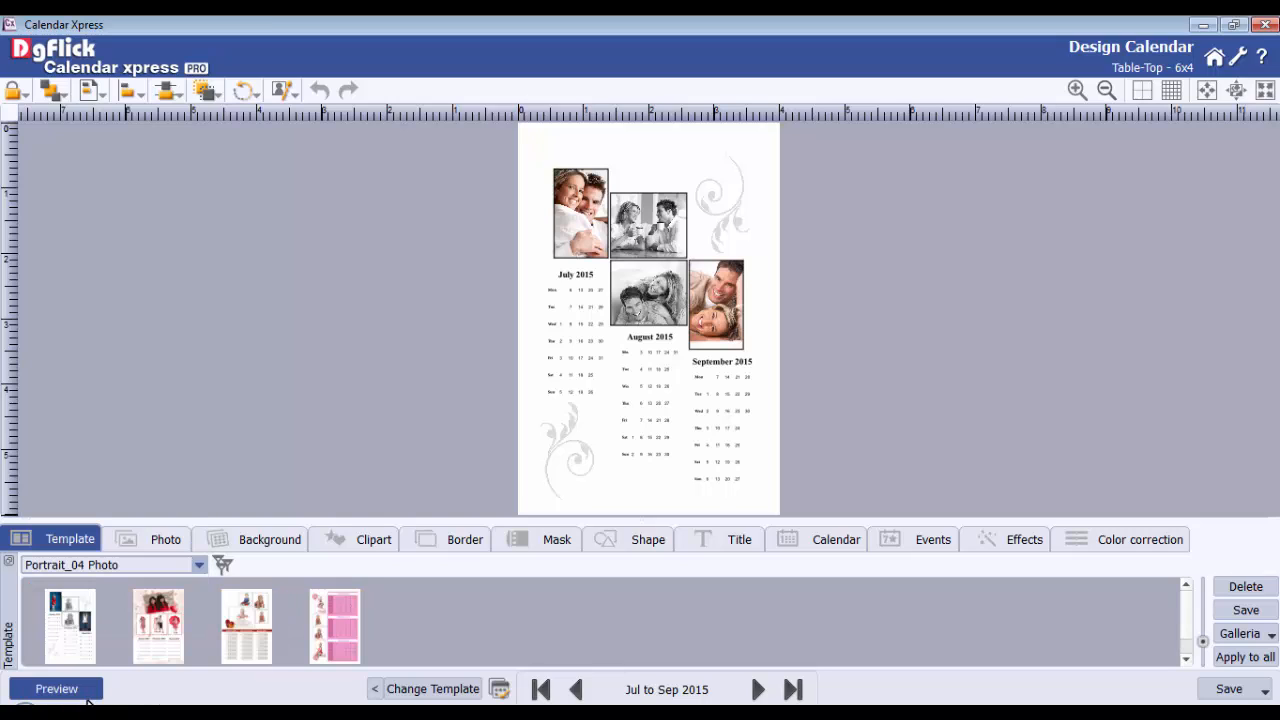
left_click(248, 621)
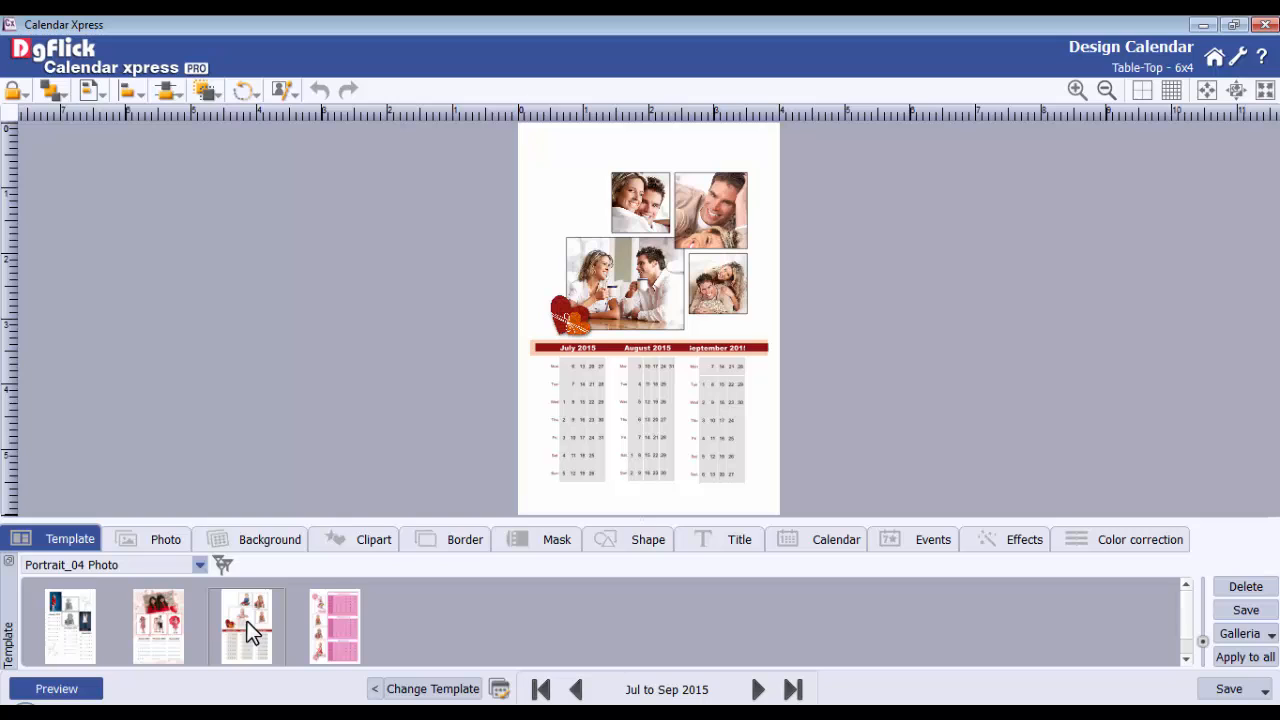
left_click(60, 625)
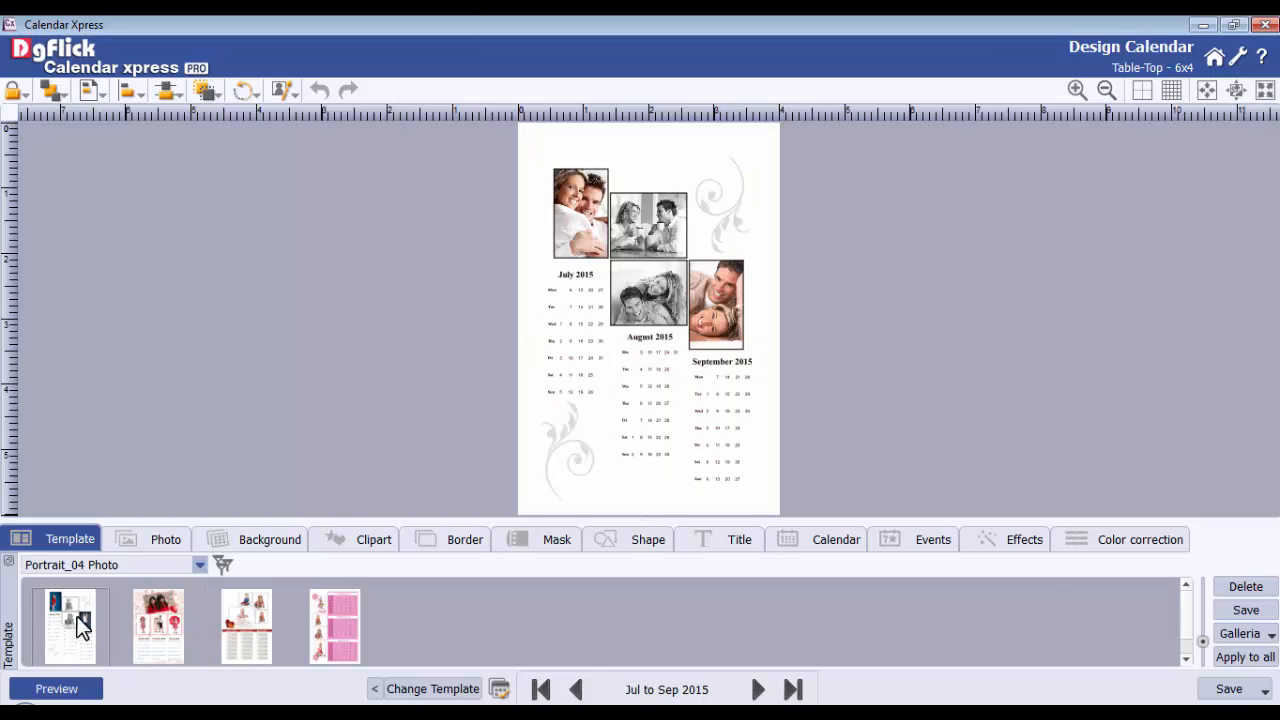
Insert the lamp-post couple silhouette clipart, shrink it and place it directly above the colour photo over September 2015
left_click(365, 541)
scroll(1236, 615, "down", 3)
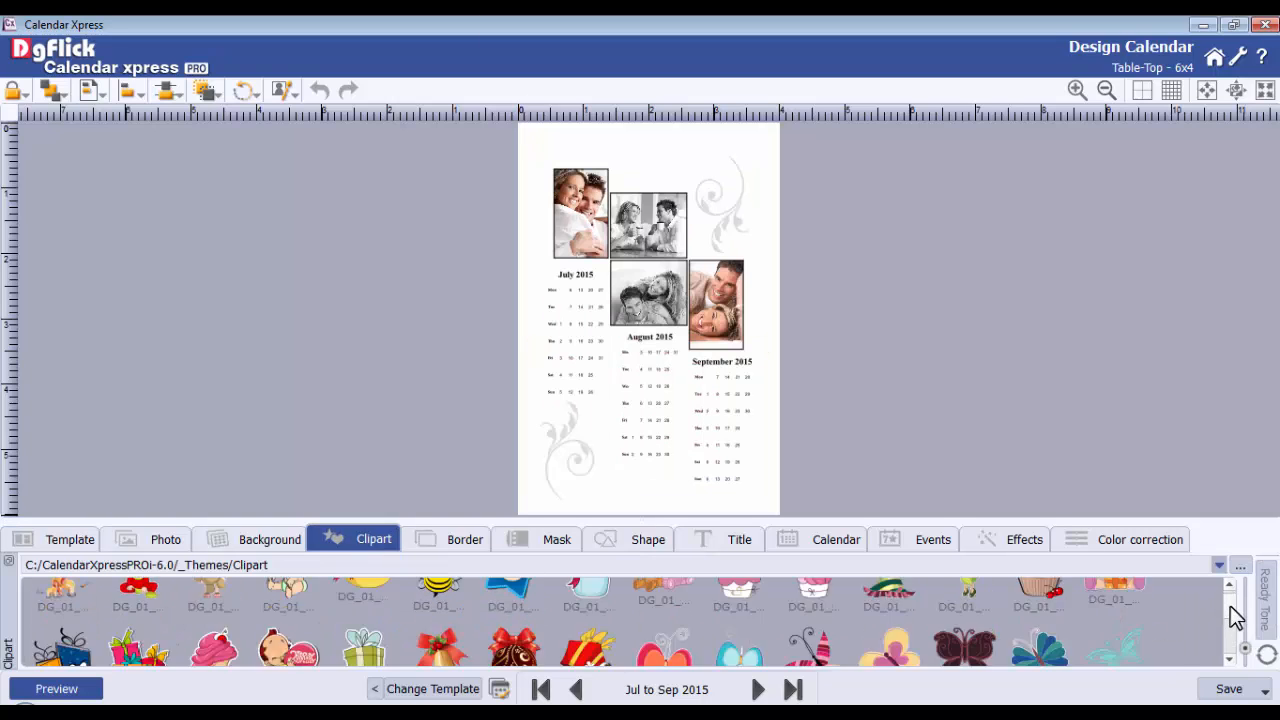
double_click(1113, 620)
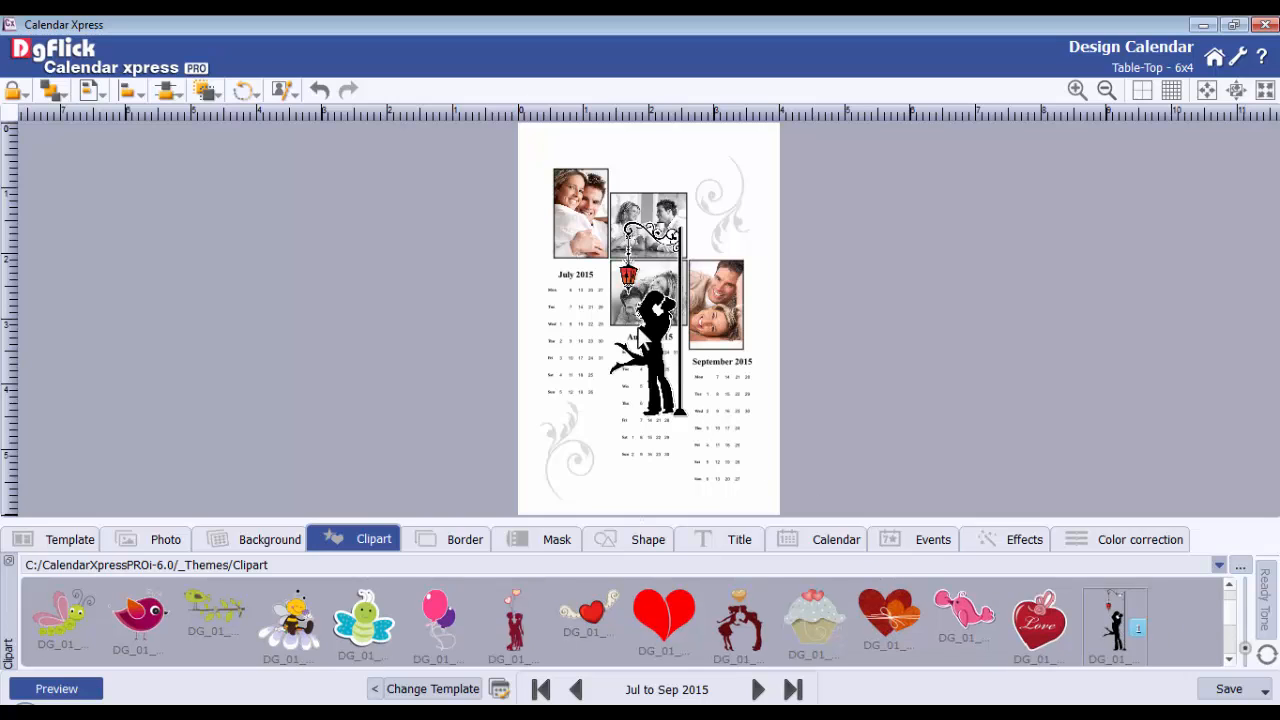
left_click_drag(687, 220, 659, 271)
left_click_drag(636, 354, 730, 195)
left_click_drag(750, 141, 747, 166)
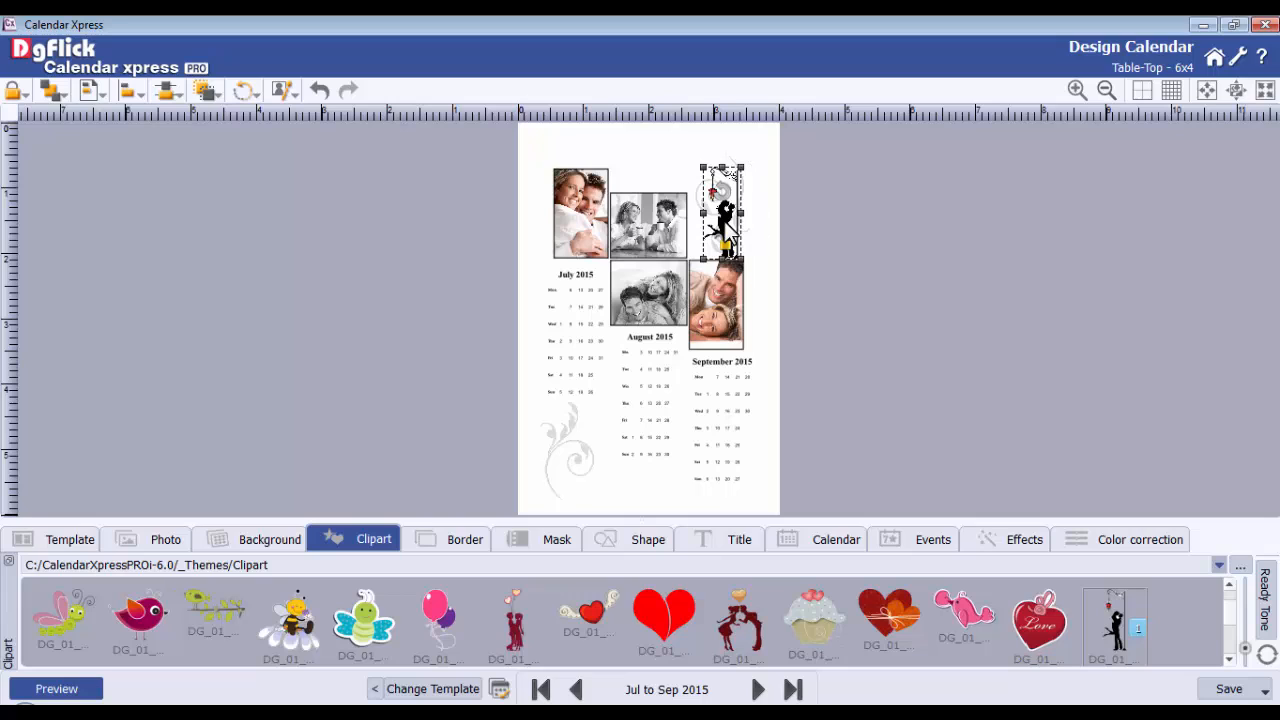
left_click(759, 272)
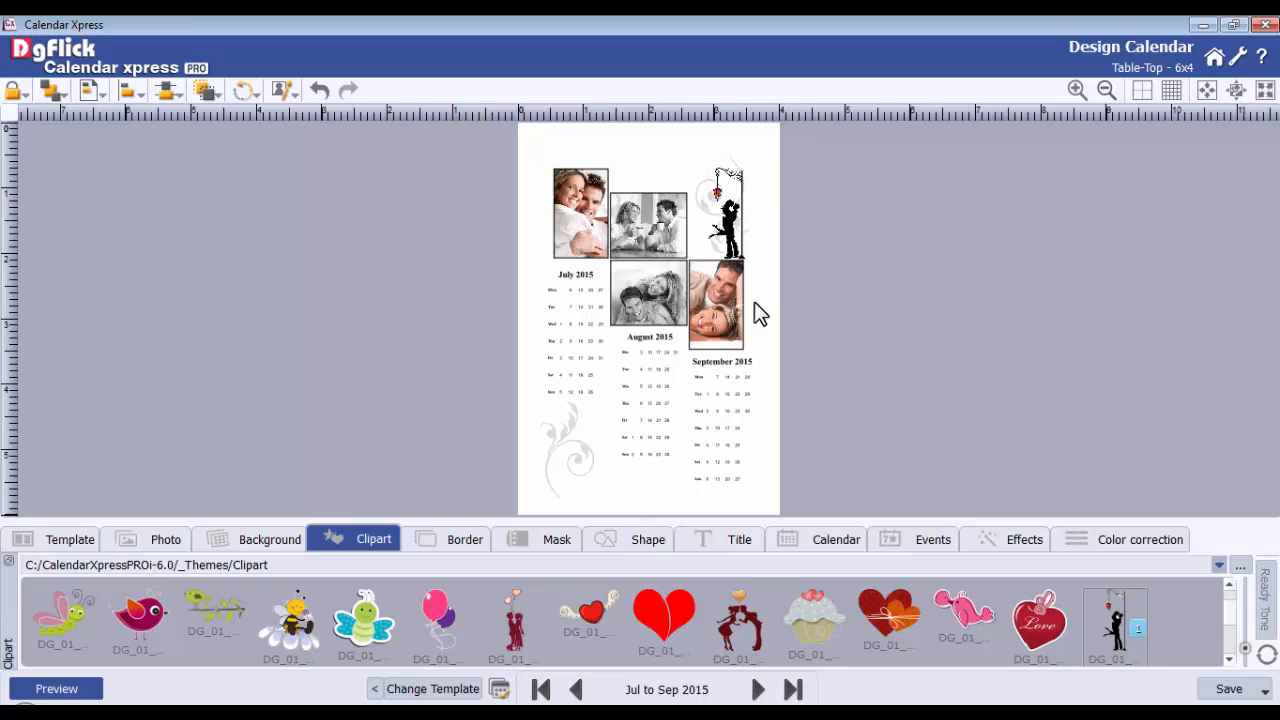
Add the title LOVE, shrink it and place it directly above the photo over July 2015
left_click(718, 539)
left_click(163, 587)
type("LOVE")
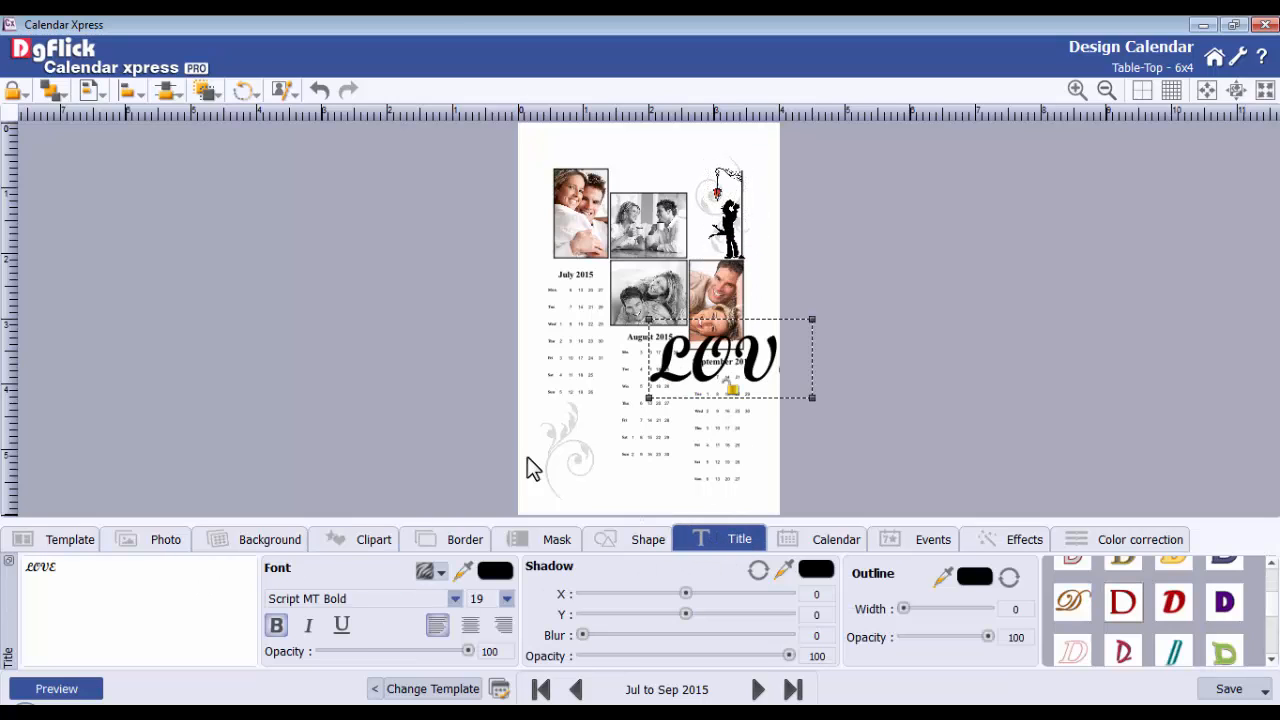
left_click_drag(749, 357, 647, 165)
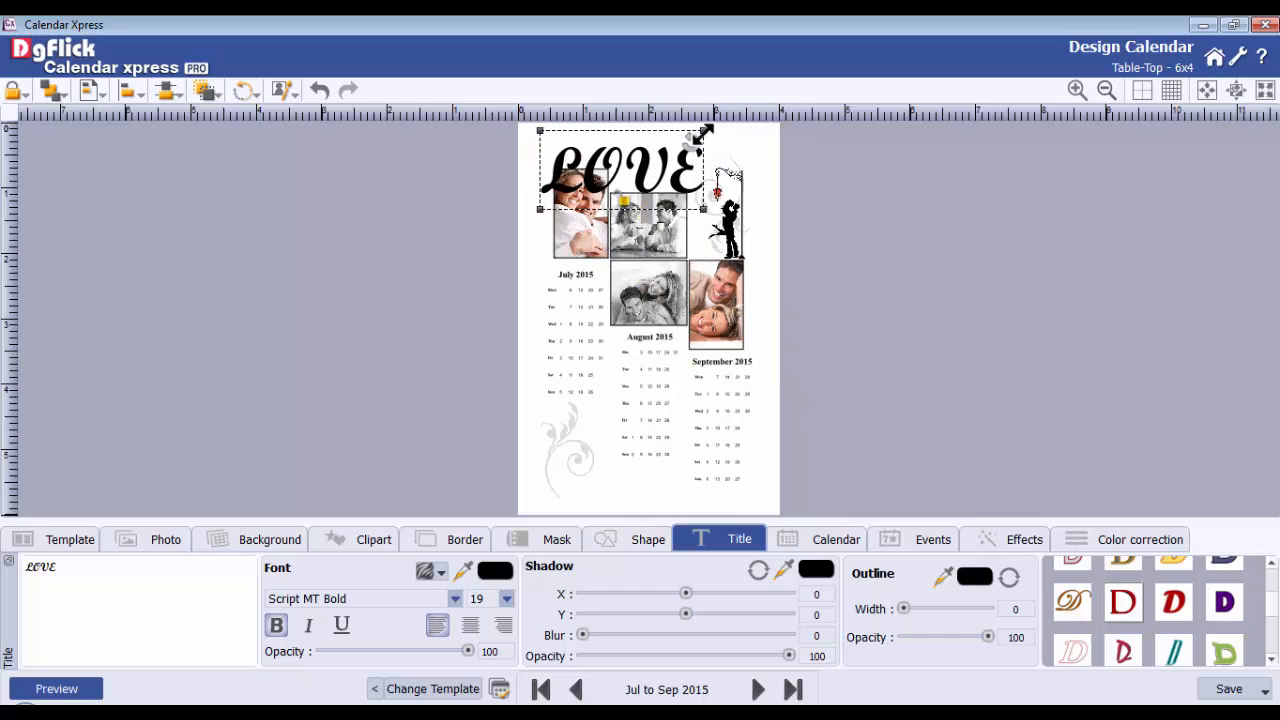
left_click_drag(702, 129, 665, 160)
left_click_drag(572, 198, 574, 168)
Fill the LOVE title with the Gradiant_005.png texture
left_click(495, 572)
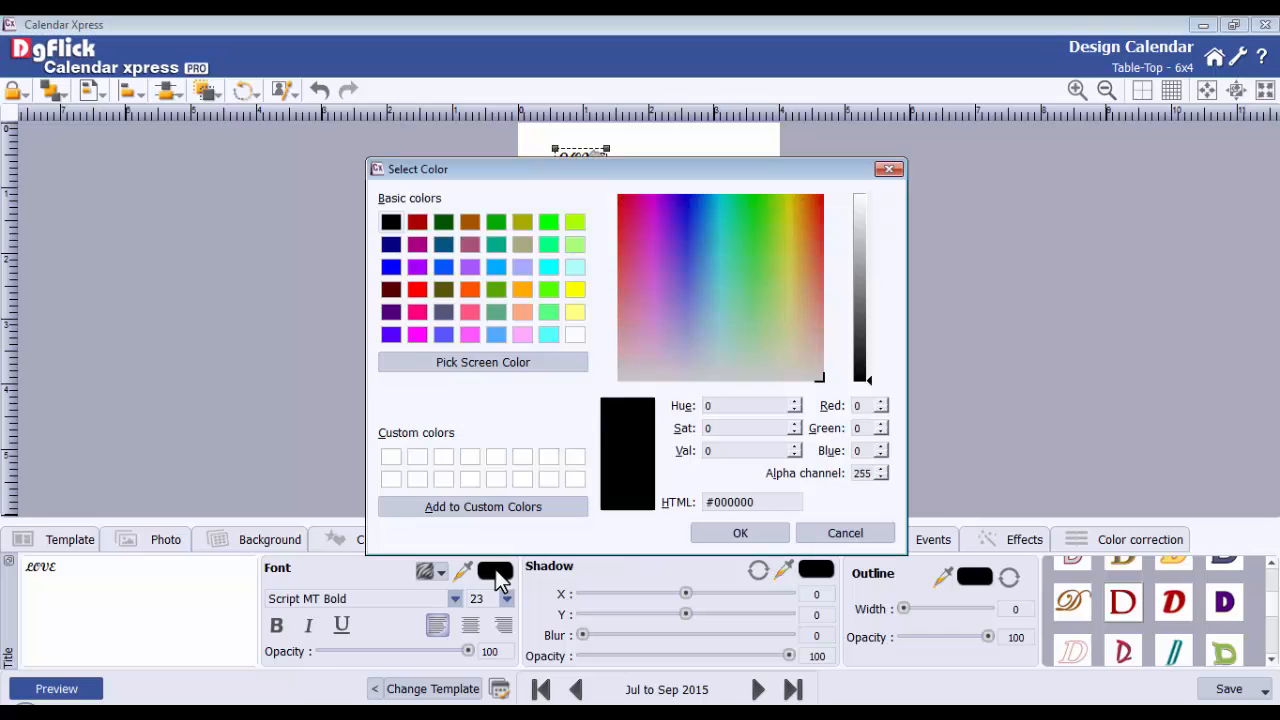
left_click(842, 531)
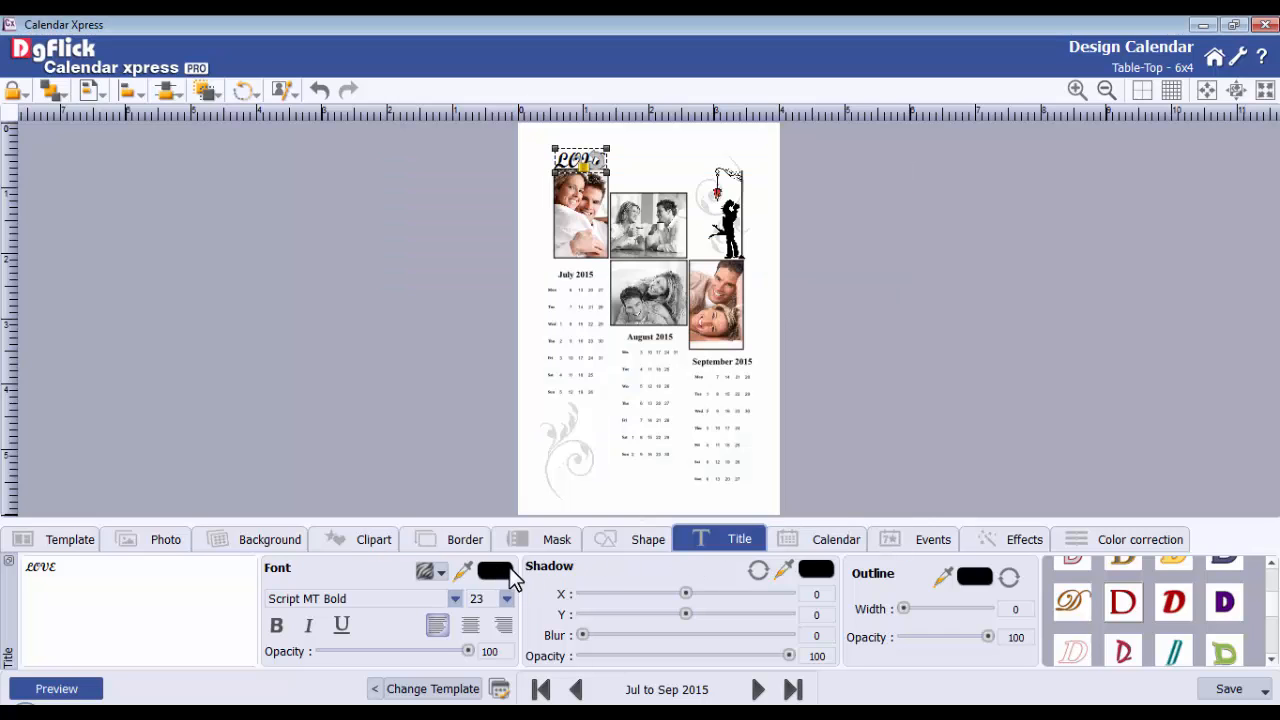
left_click(434, 571)
left_click(441, 590)
left_click(625, 472)
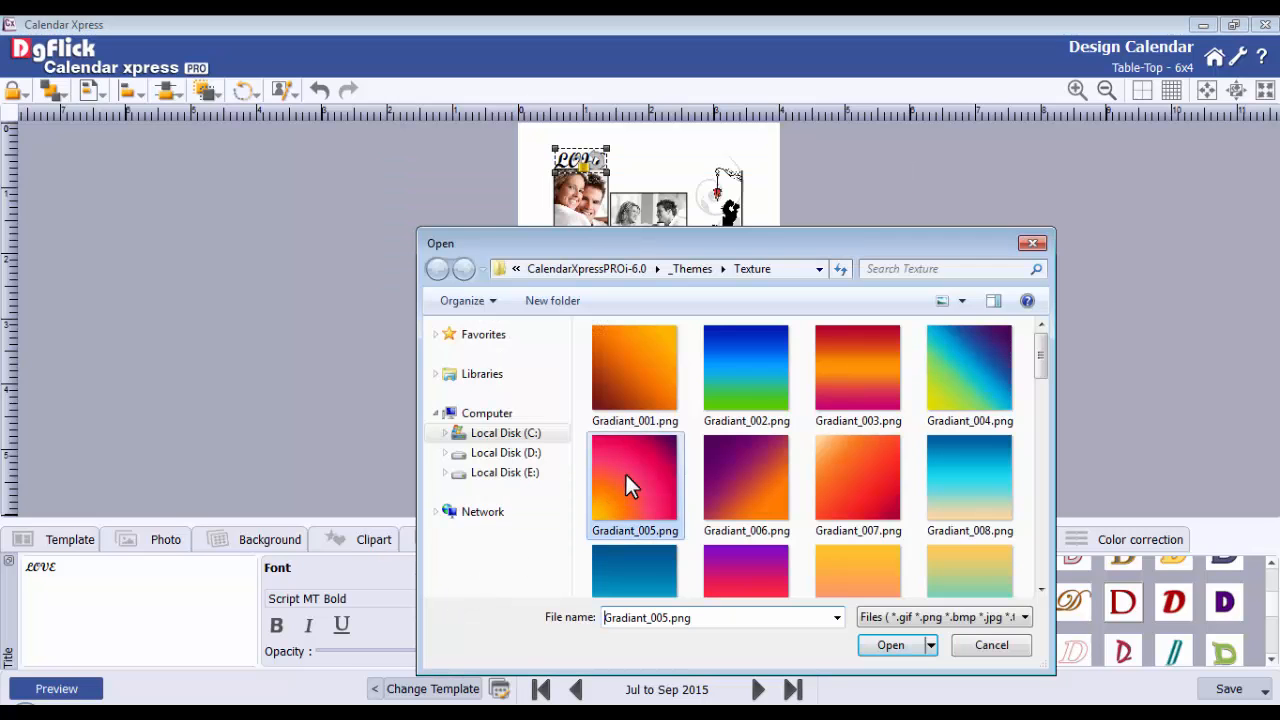
left_click(905, 647)
left_click(434, 573)
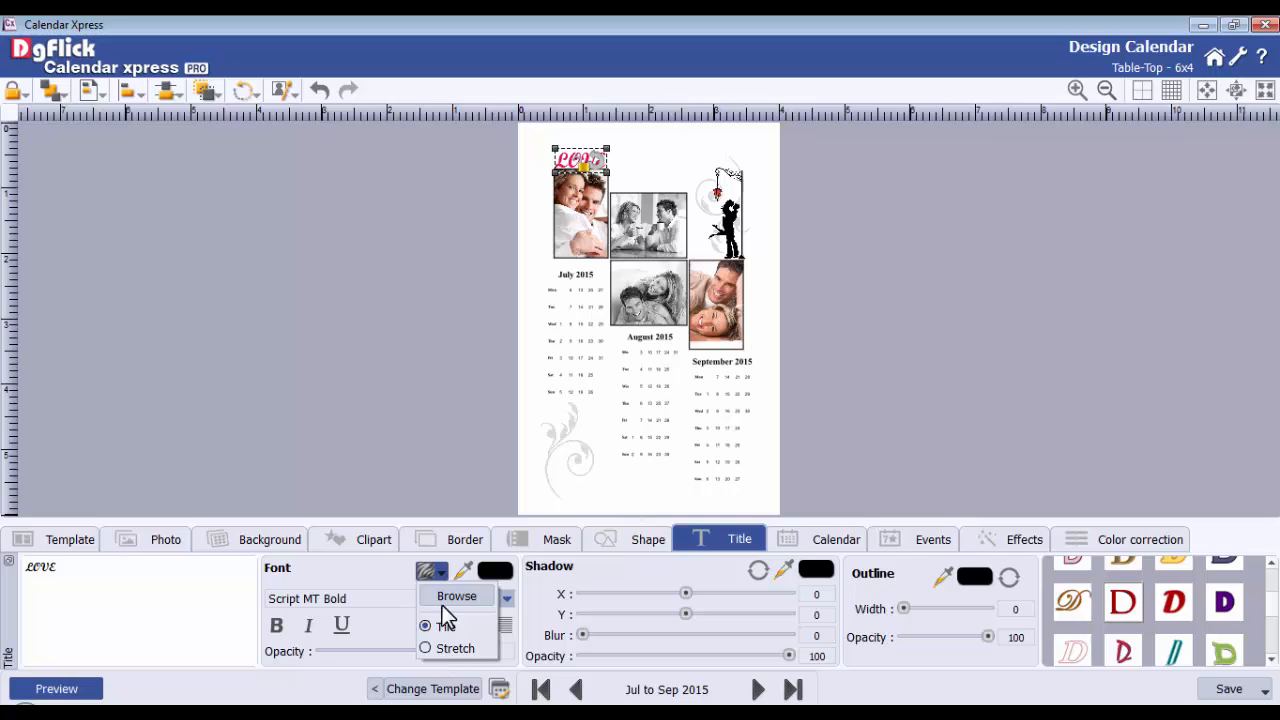
left_click(430, 571)
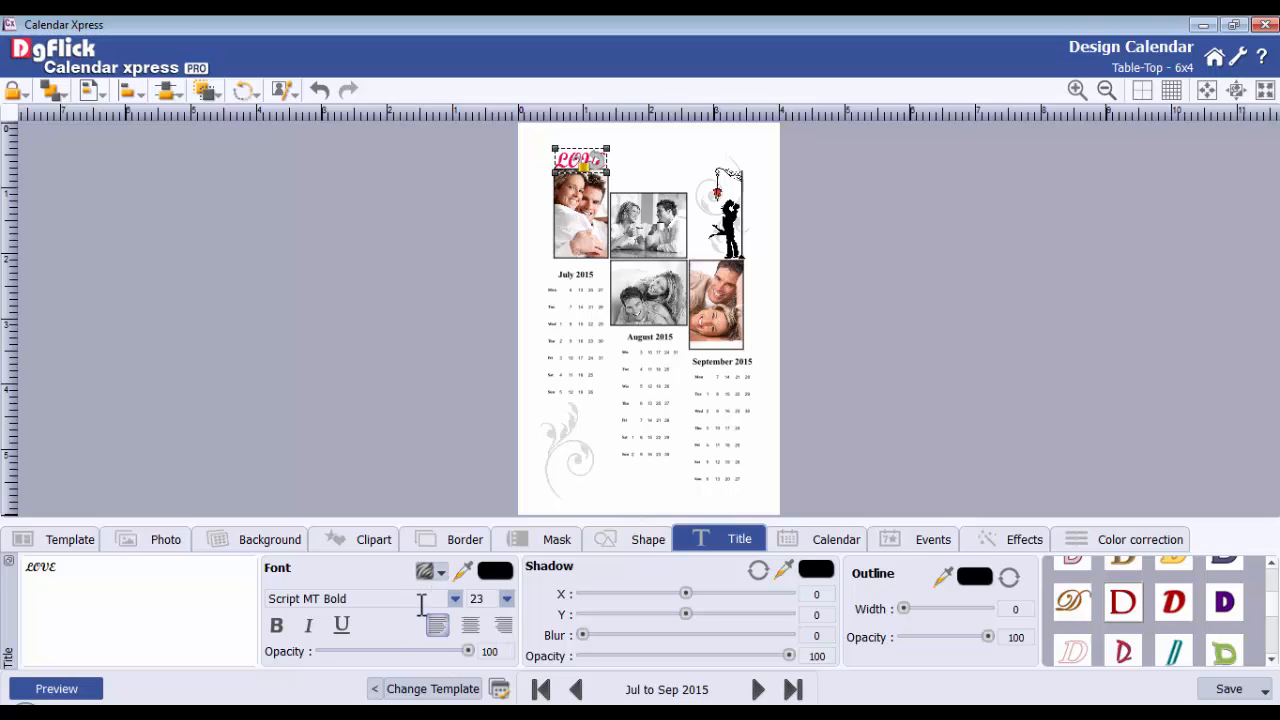
Give the LOVE title a shadow with X -1, Y 1, blur 3 and opacity 50
left_click(816, 594)
type("-1")
left_click(812, 615)
type("1")
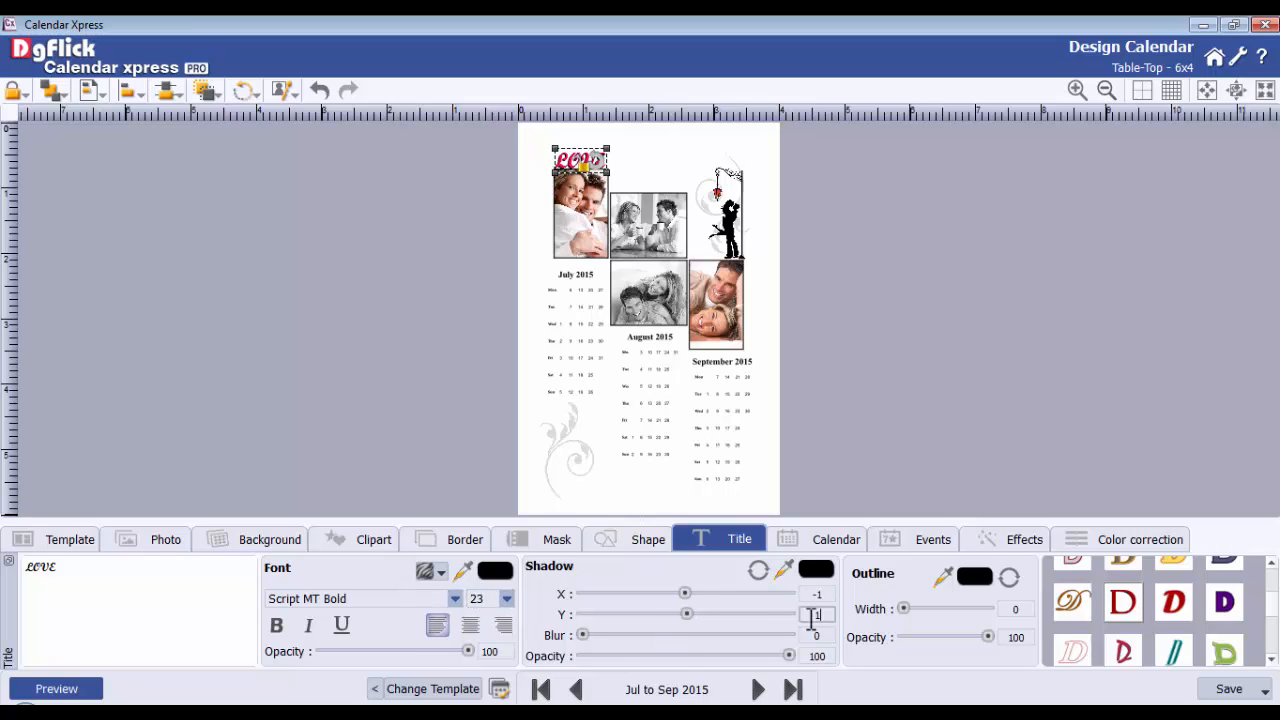
left_click(812, 635)
type("3")
left_click(809, 656)
type("50")
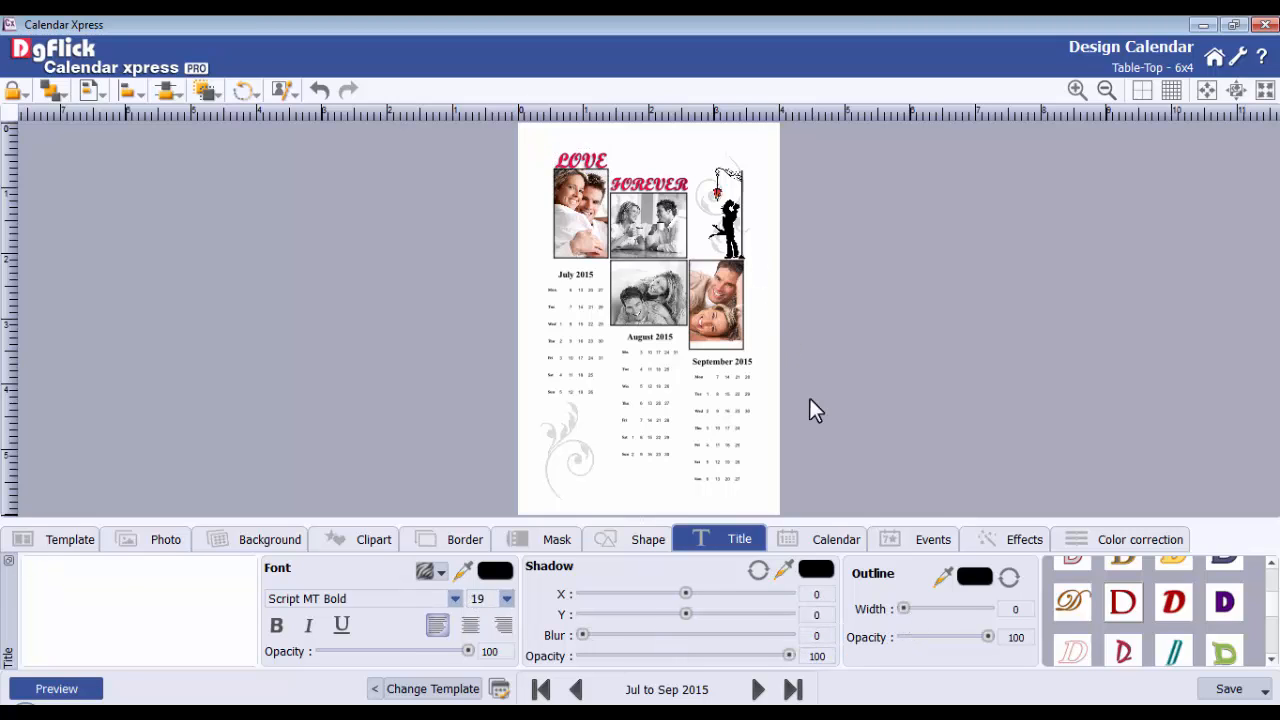
Add the Special Day events to the calendar, with January selected, and go to the Jan to Mar 2015 page
left_click(821, 540)
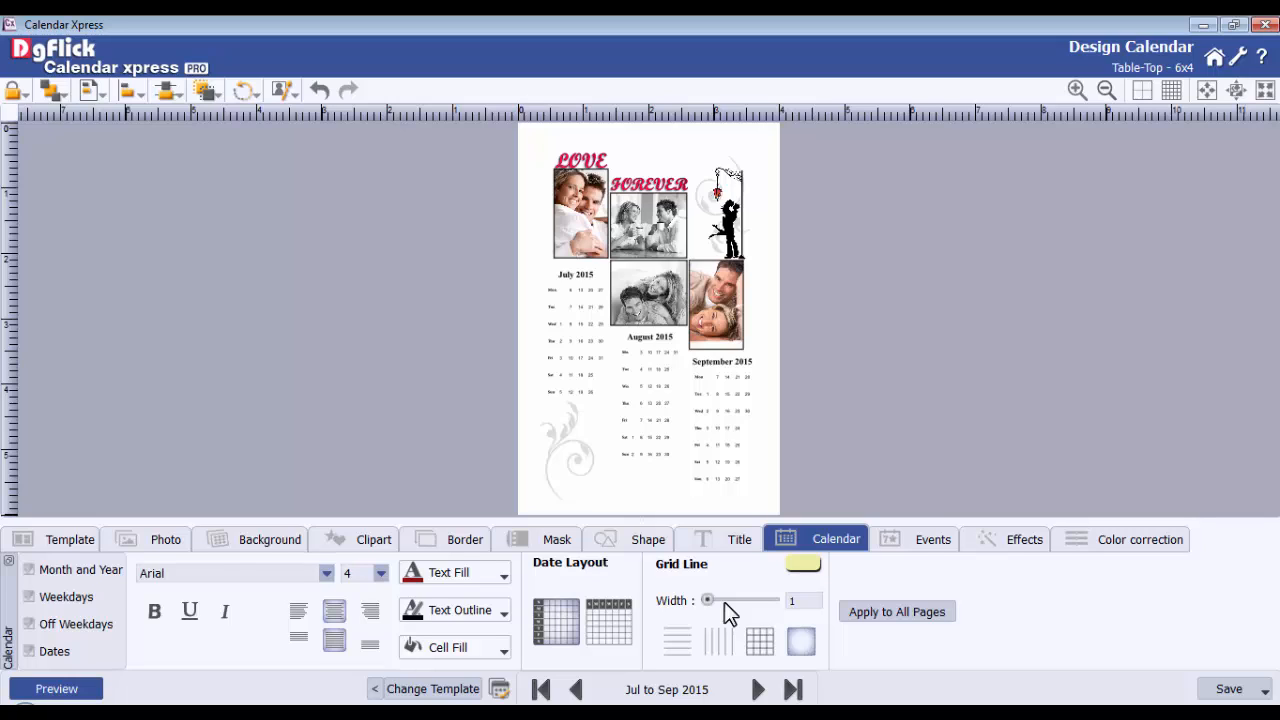
left_click(929, 541)
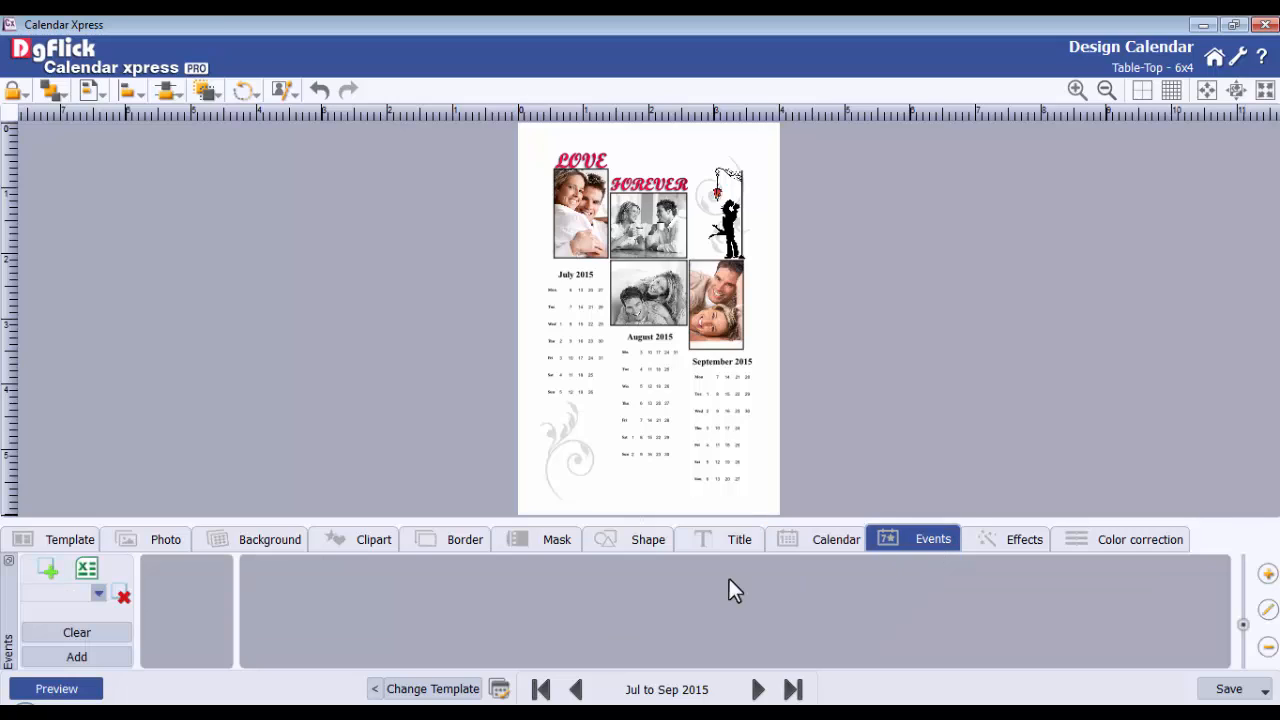
left_click(98, 593)
left_click(69, 639)
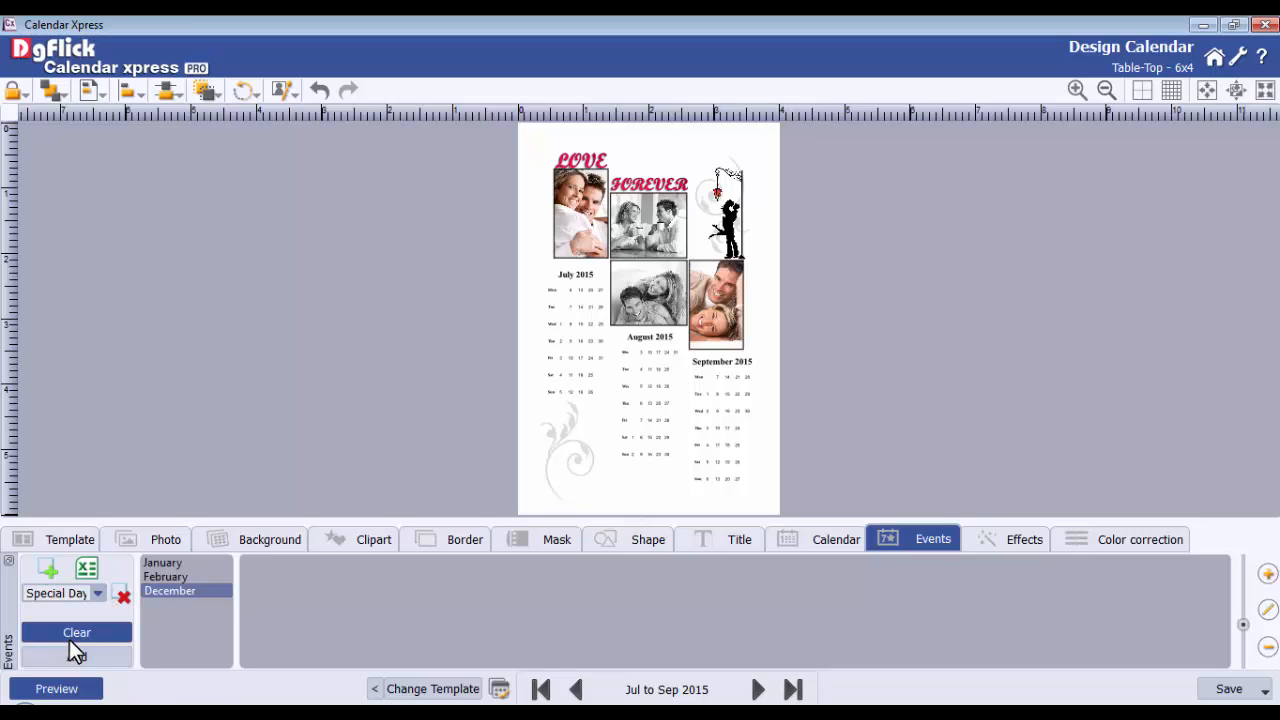
left_click(182, 578)
left_click(179, 566)
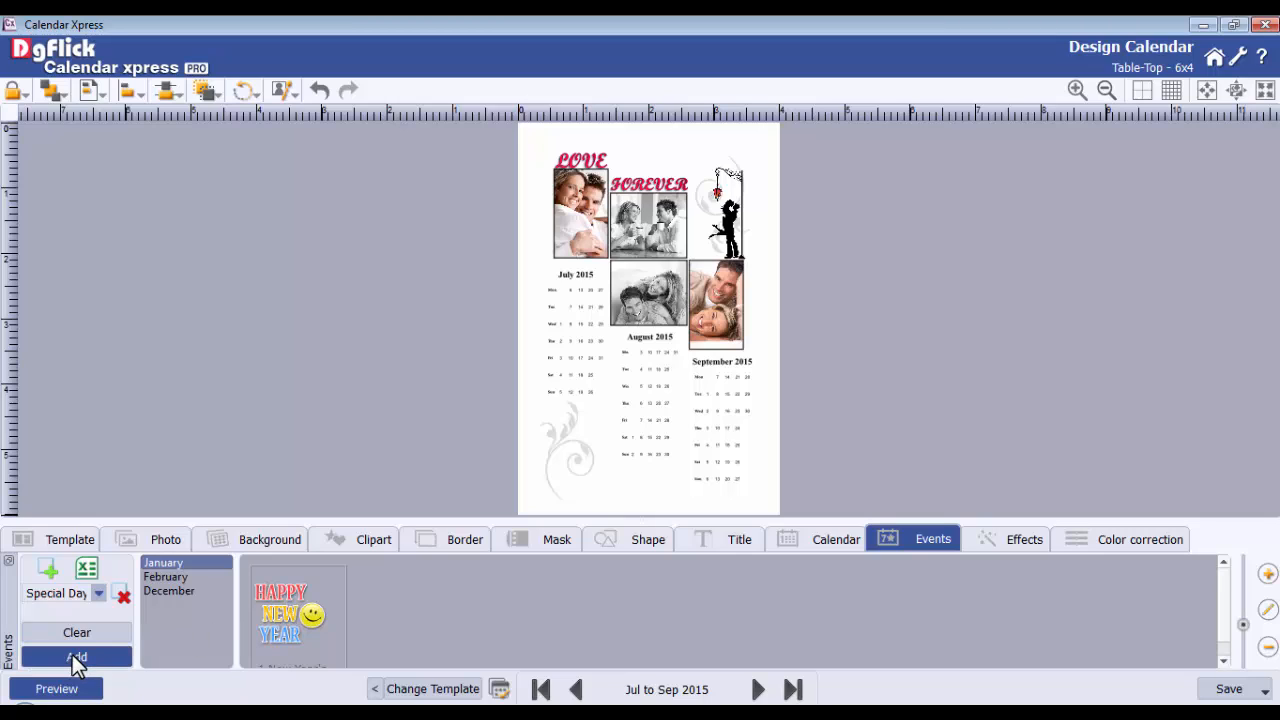
left_click(539, 689)
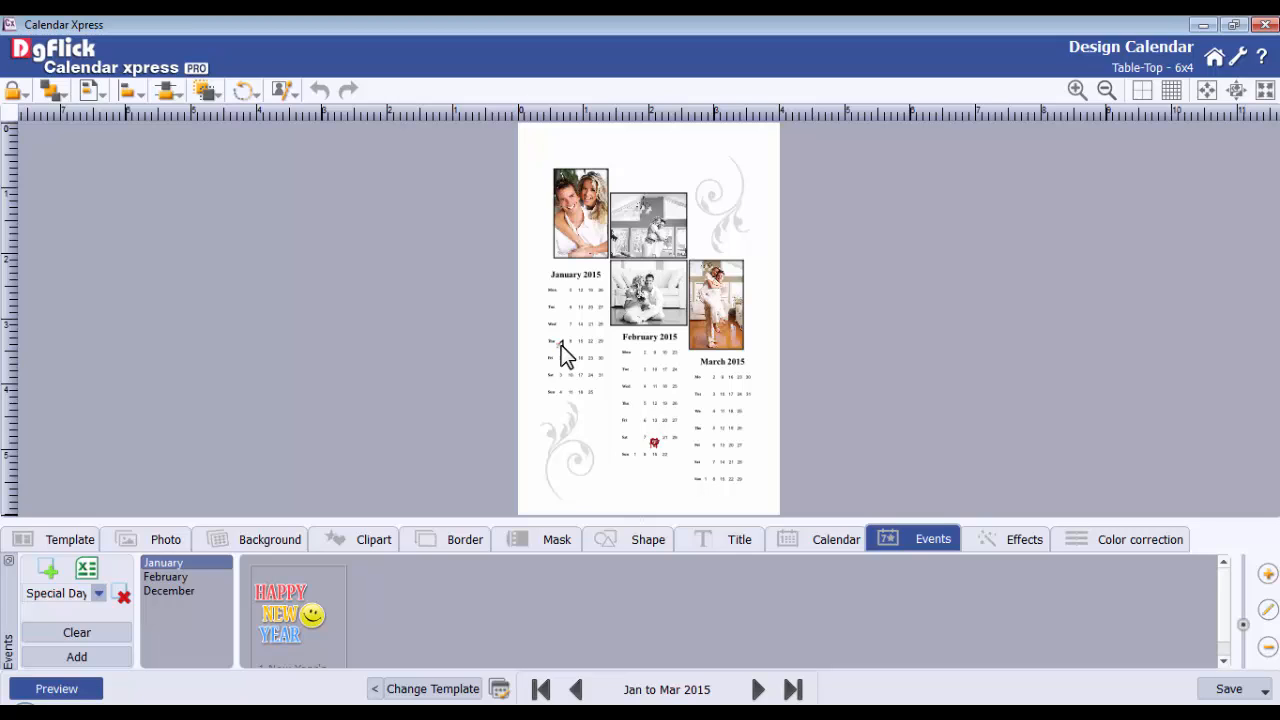
Save the calendar in re-editable form under the name My Calendar
left_click(1245, 692)
left_click(1131, 520)
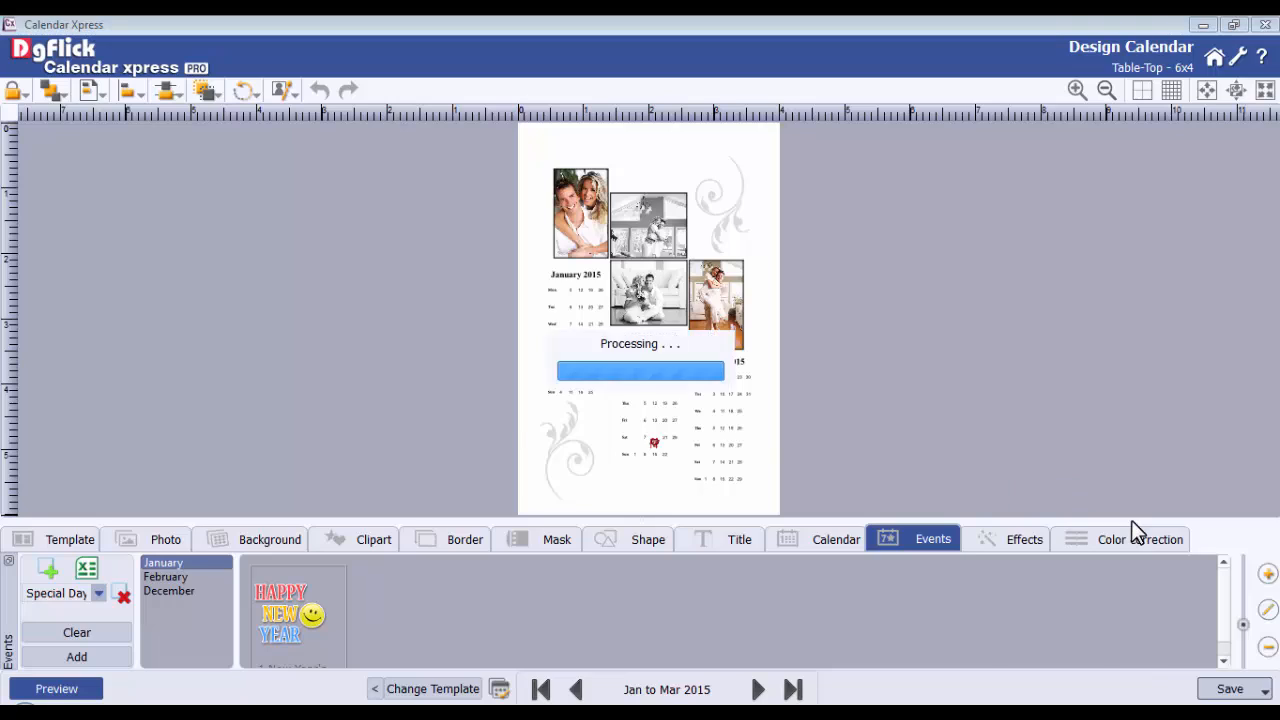
left_click_drag(580, 336, 452, 336)
type("My Calendar")
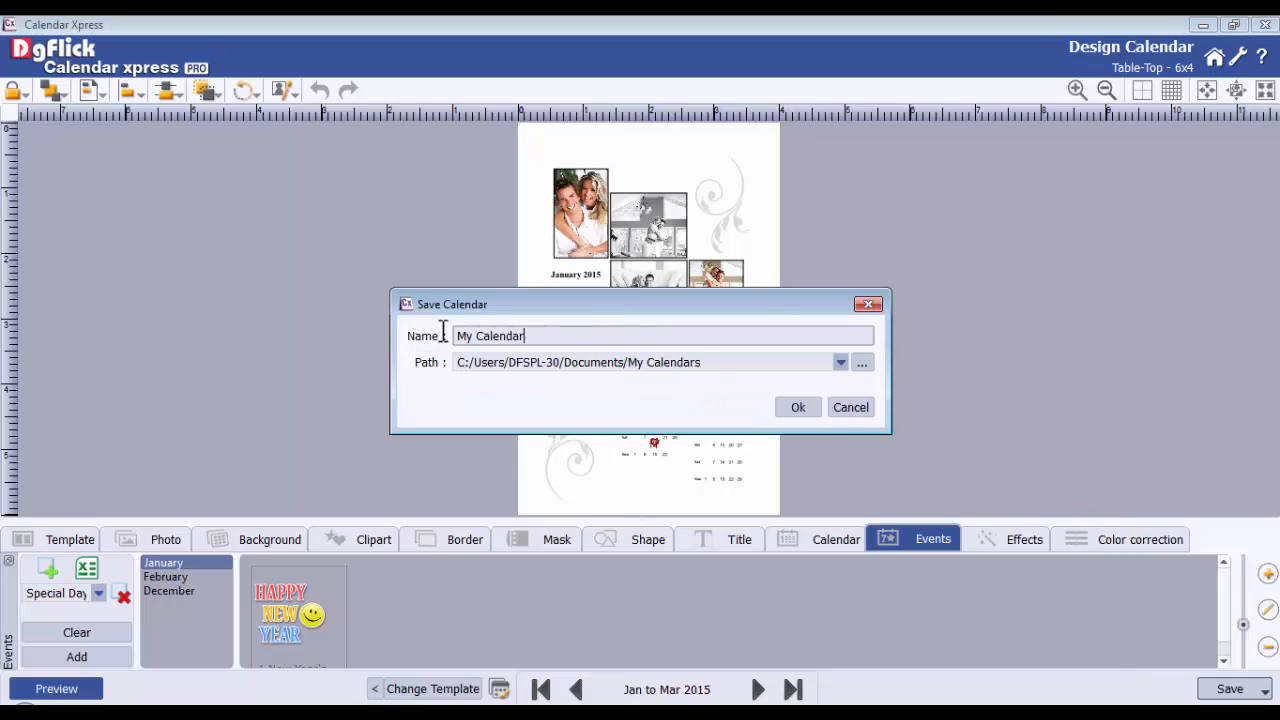
left_click(797, 407)
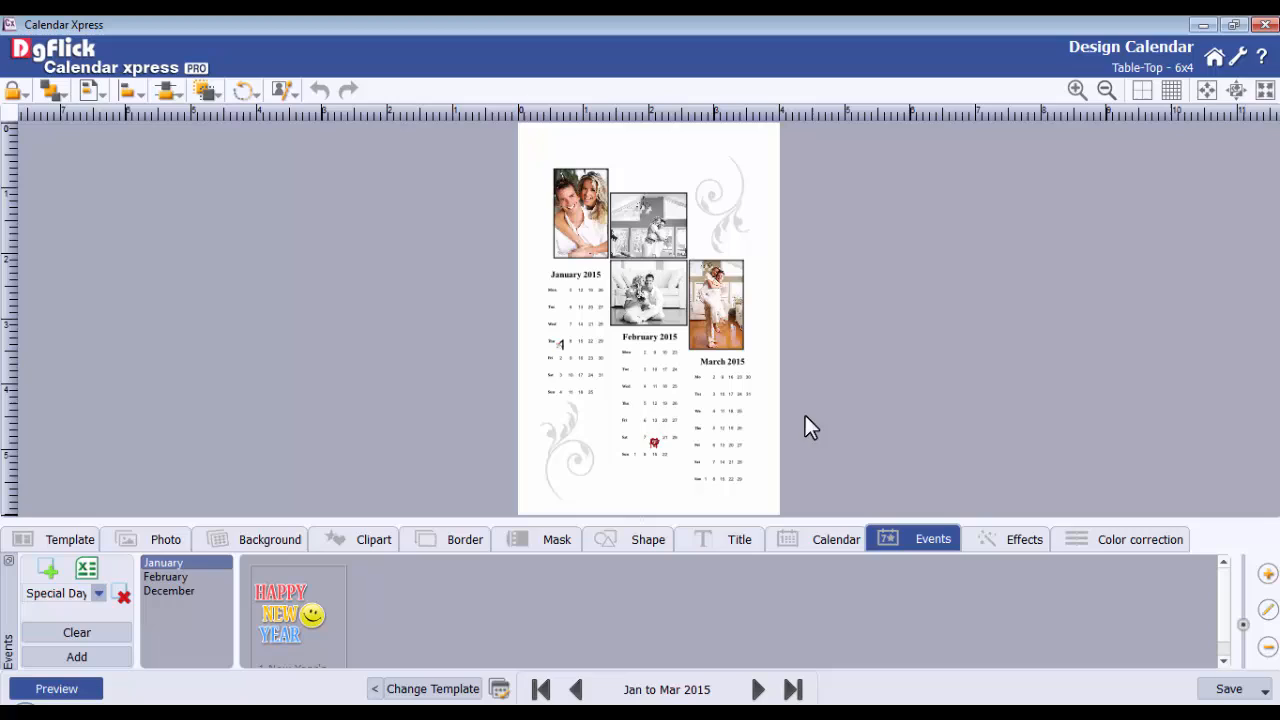
Export the calendar as printable JPEGs named My Calendar JPG with Optimize Quality, and open the export folder
left_click(1230, 690)
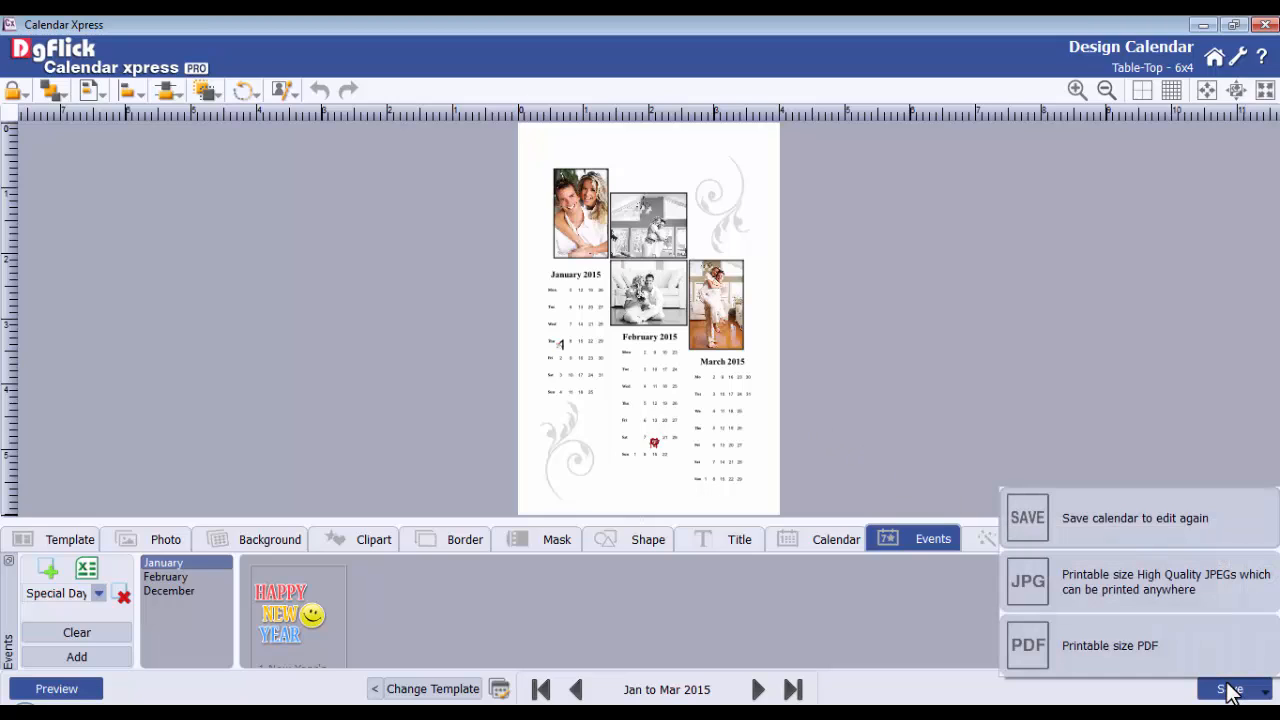
left_click(1126, 579)
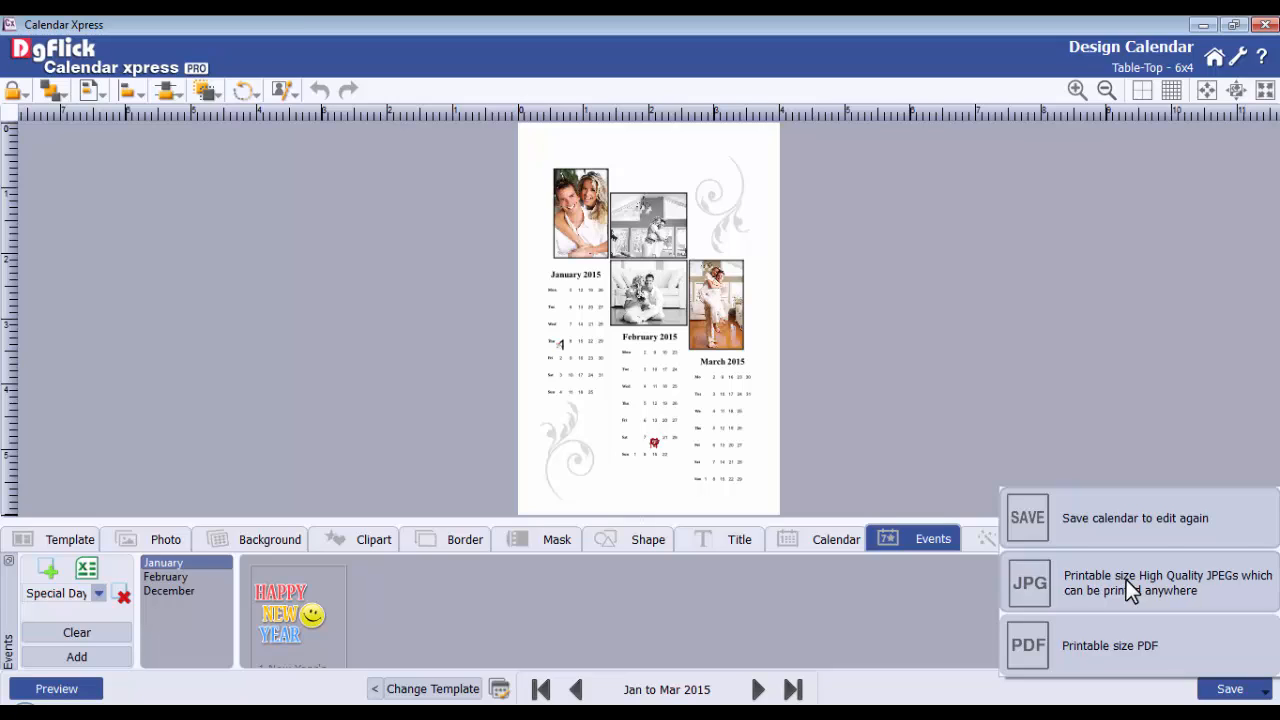
type("JPG")
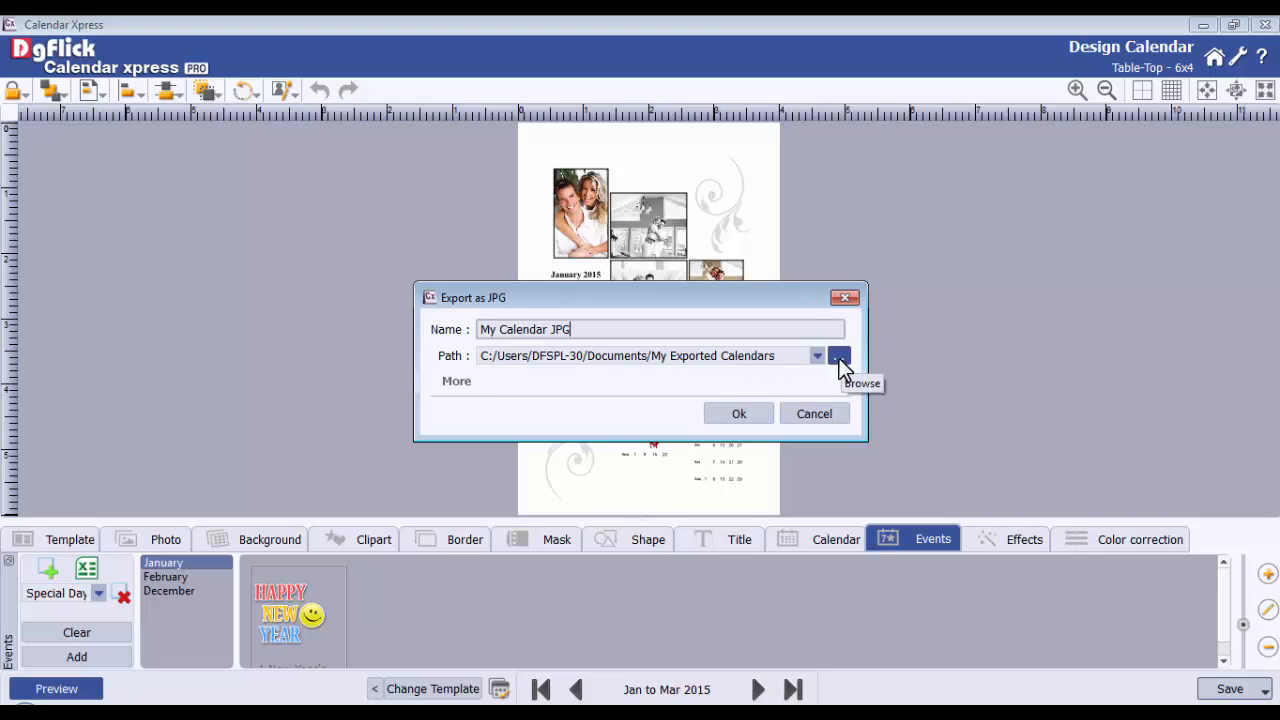
left_click(457, 381)
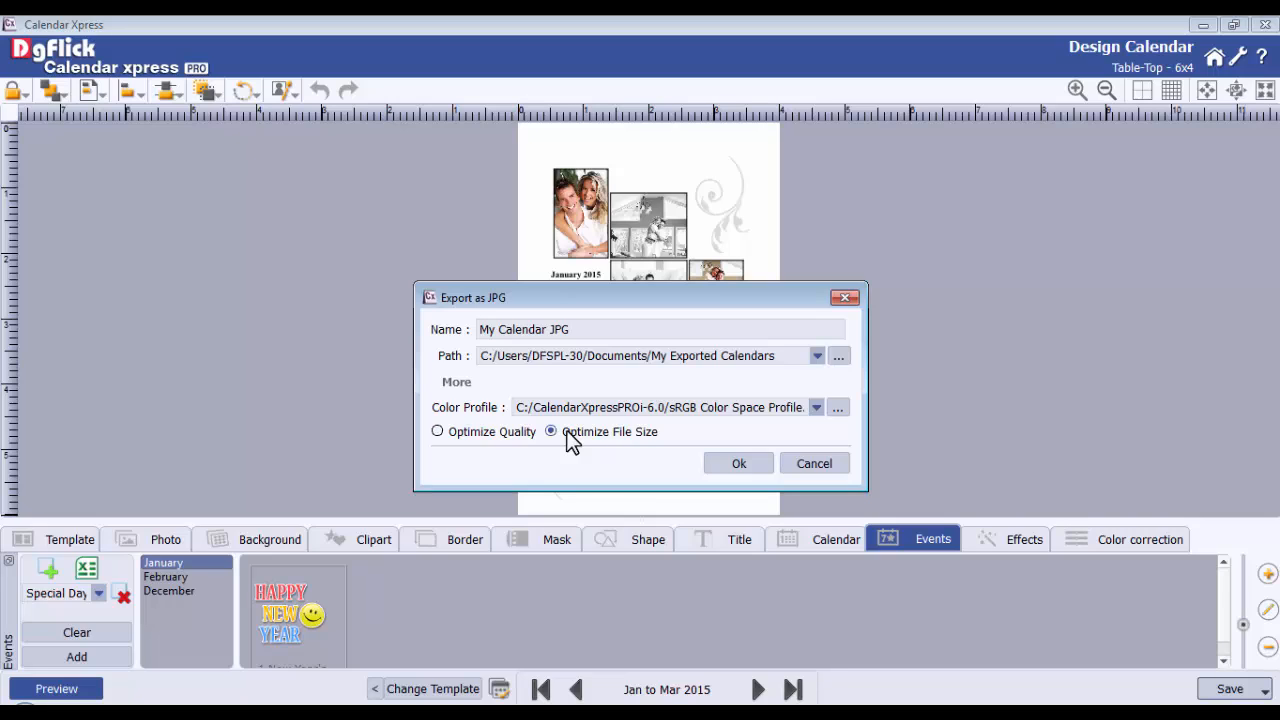
left_click(440, 432)
left_click(742, 463)
left_click(687, 416)
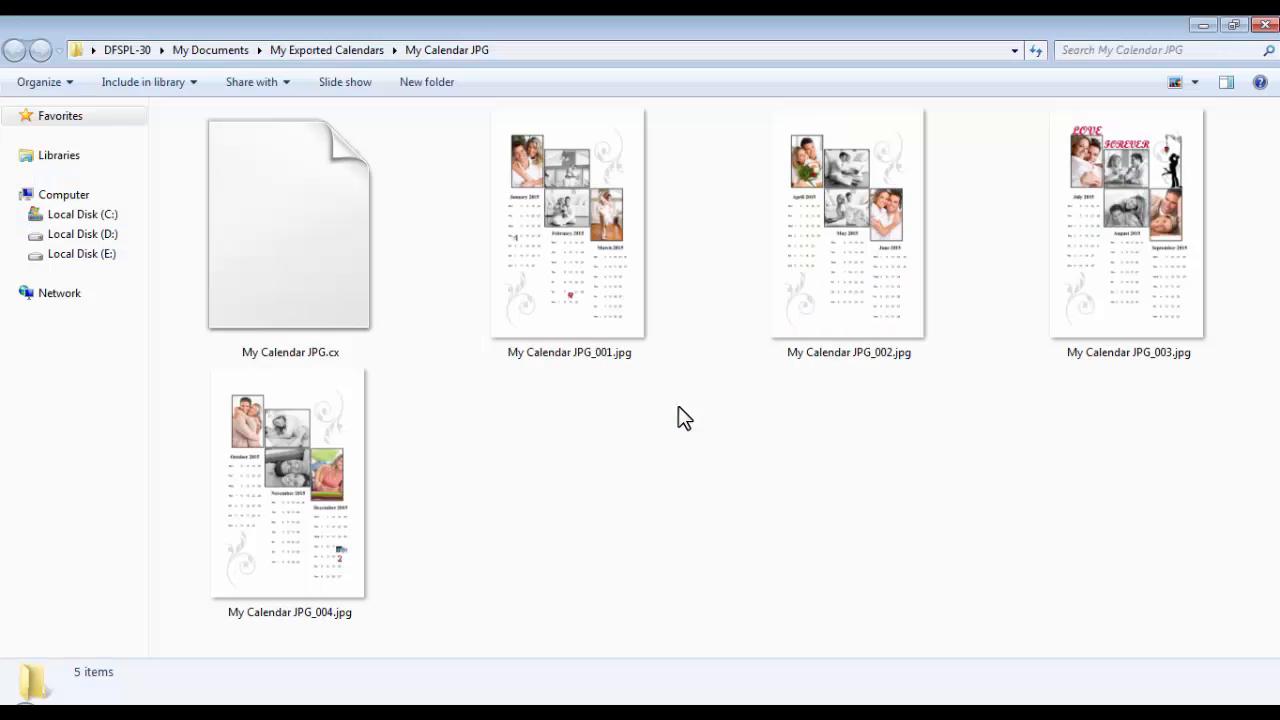